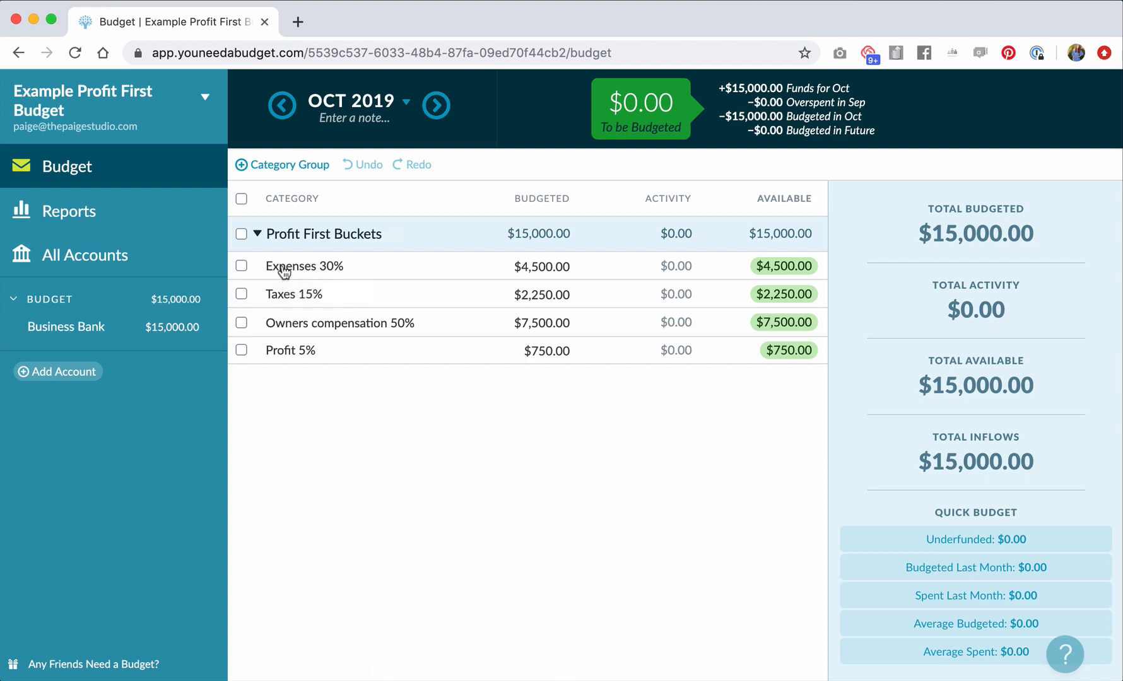
- Record a 5000 inflow from stripe in the Business Bank account, dated 10/24/2019 and categorized as Inflow: To be Budgeted
click(115, 327)
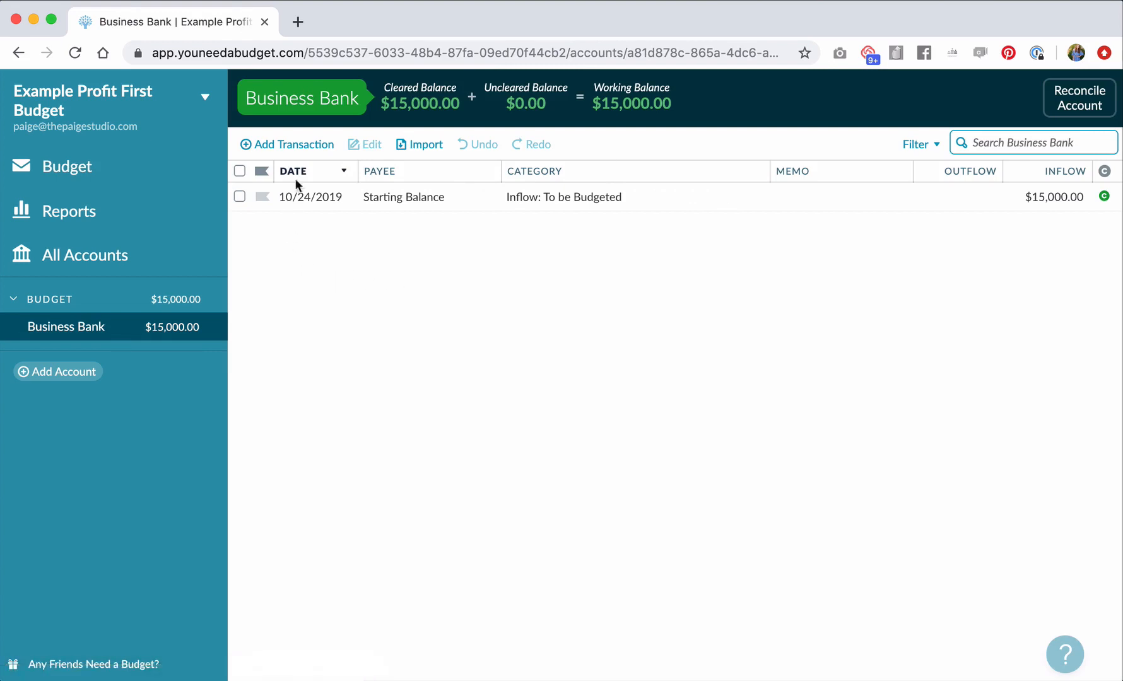
click(291, 146)
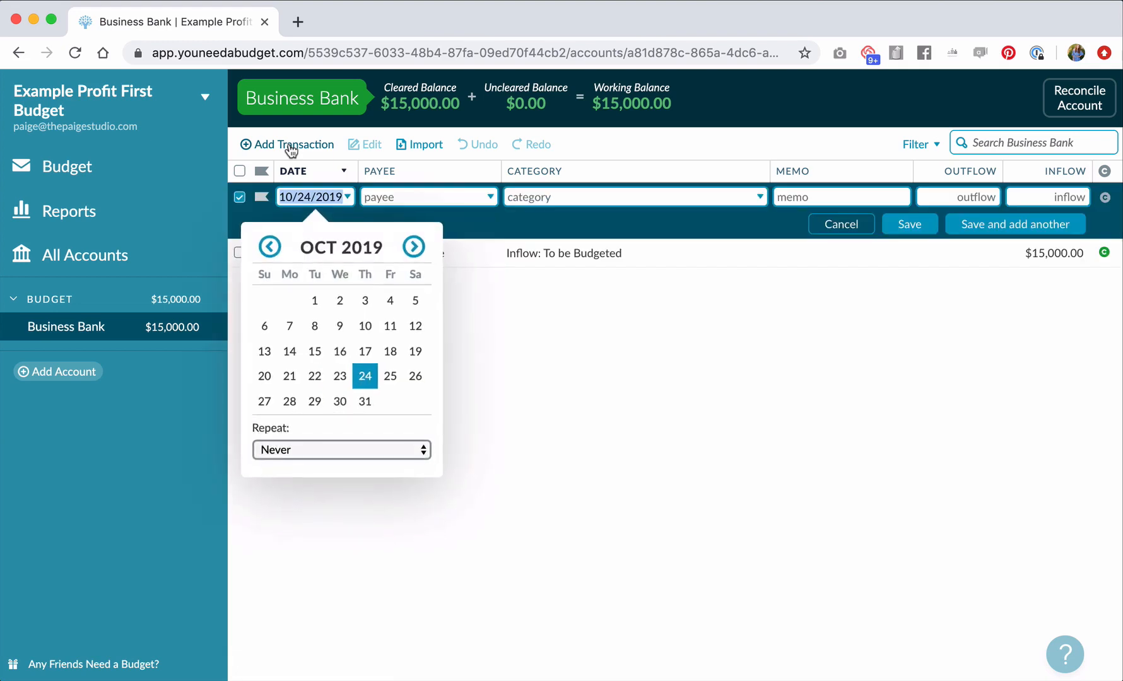
click(364, 377)
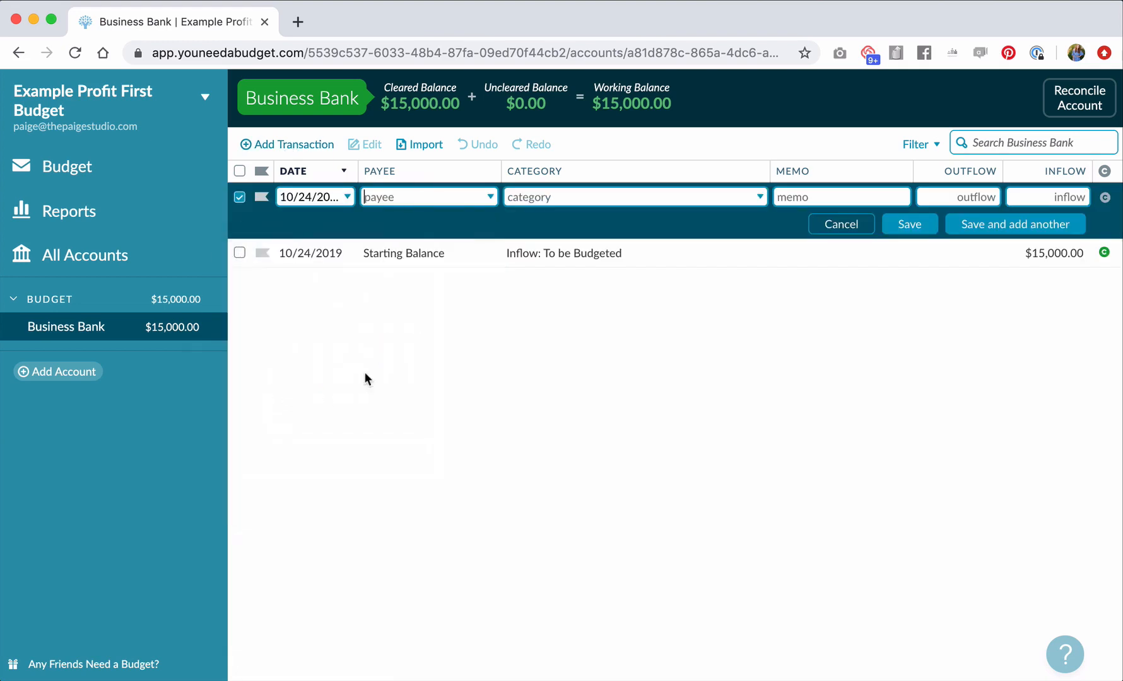
text(stripe)
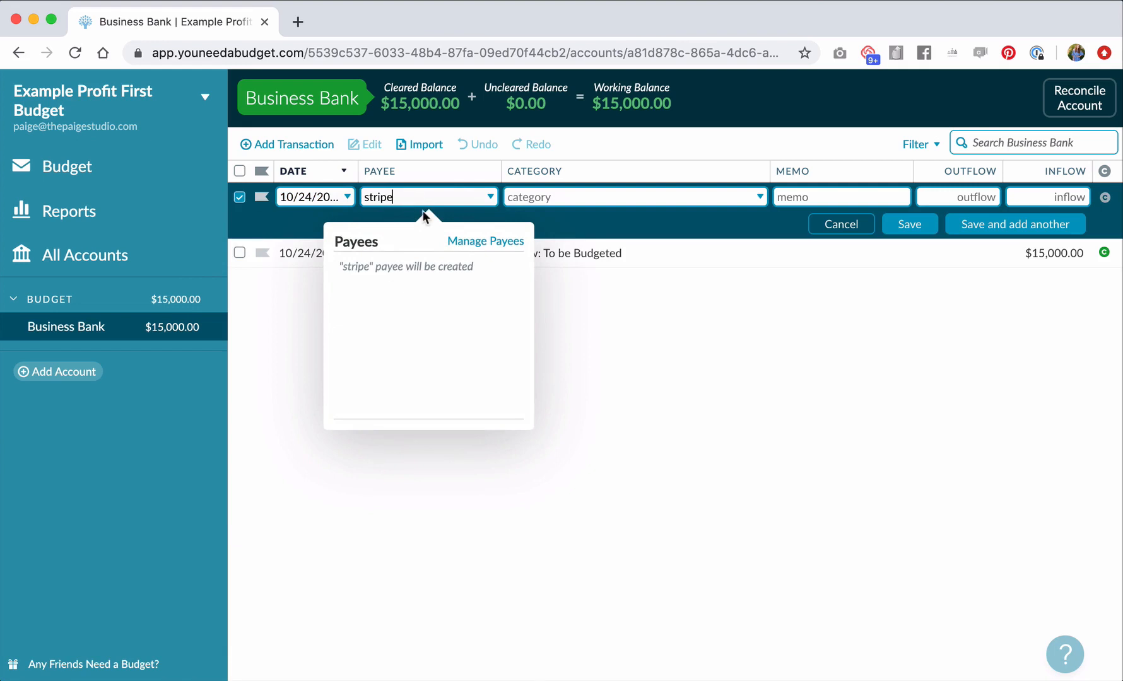
key(Tab)
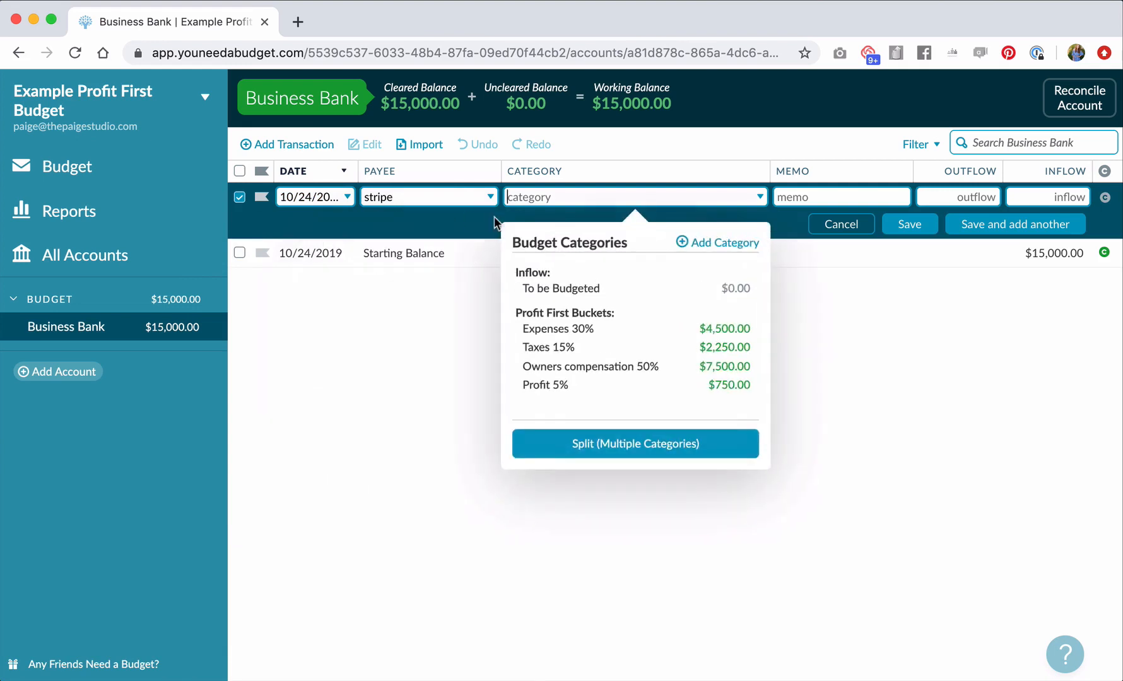
click(636, 290)
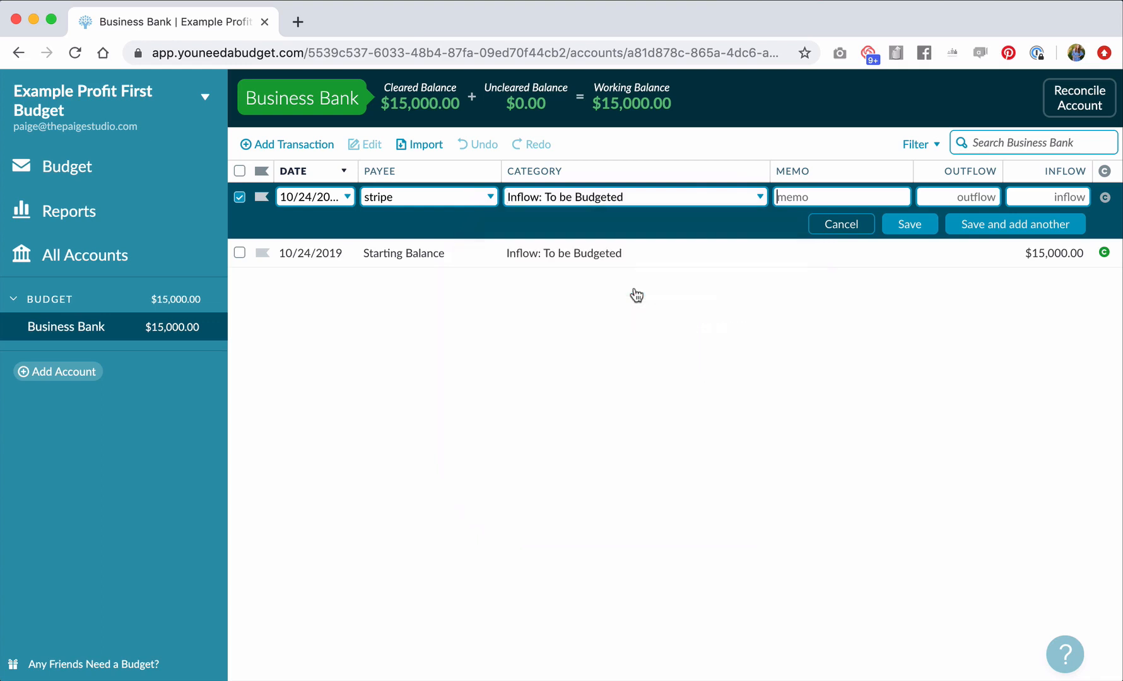
click(1034, 197)
text(5000)
click(909, 225)
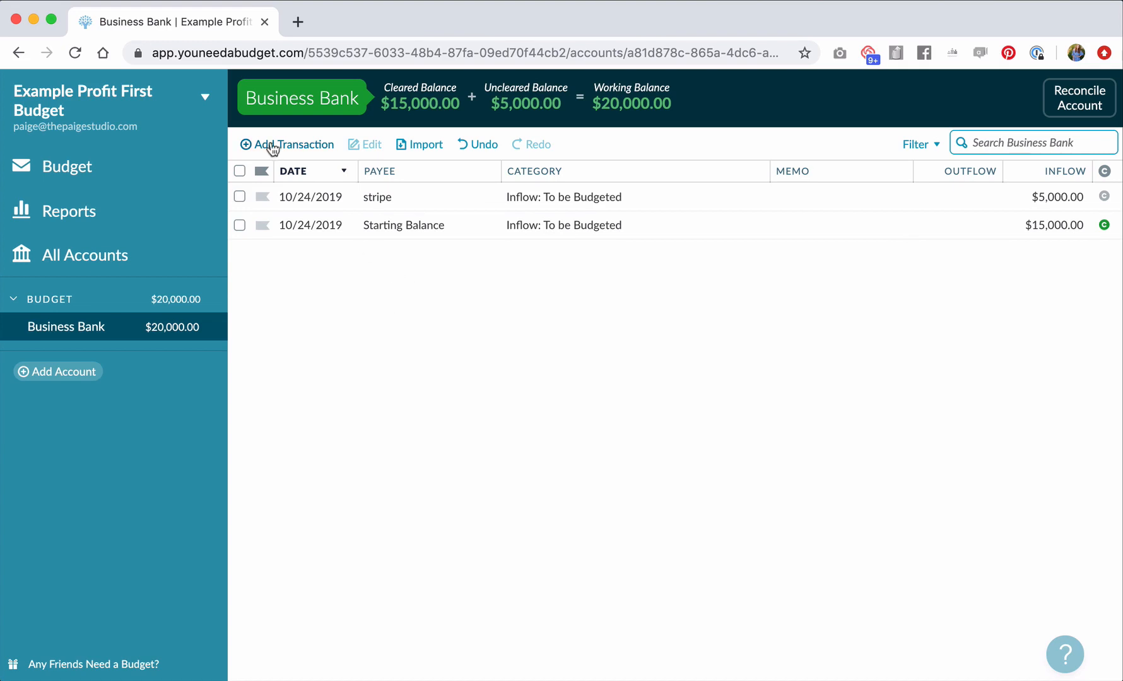
- Add another stripe inflow of 1000 dated 10/23/2019, categorized as Inflow: To be Budgeted
click(272, 147)
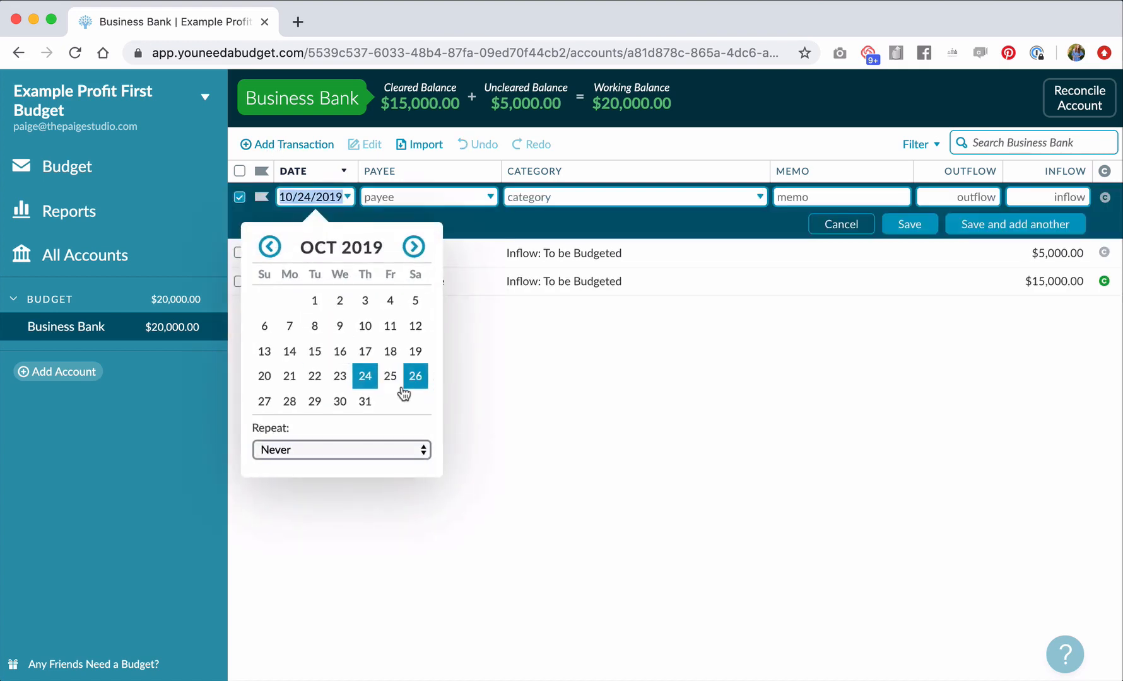
click(340, 381)
click(376, 287)
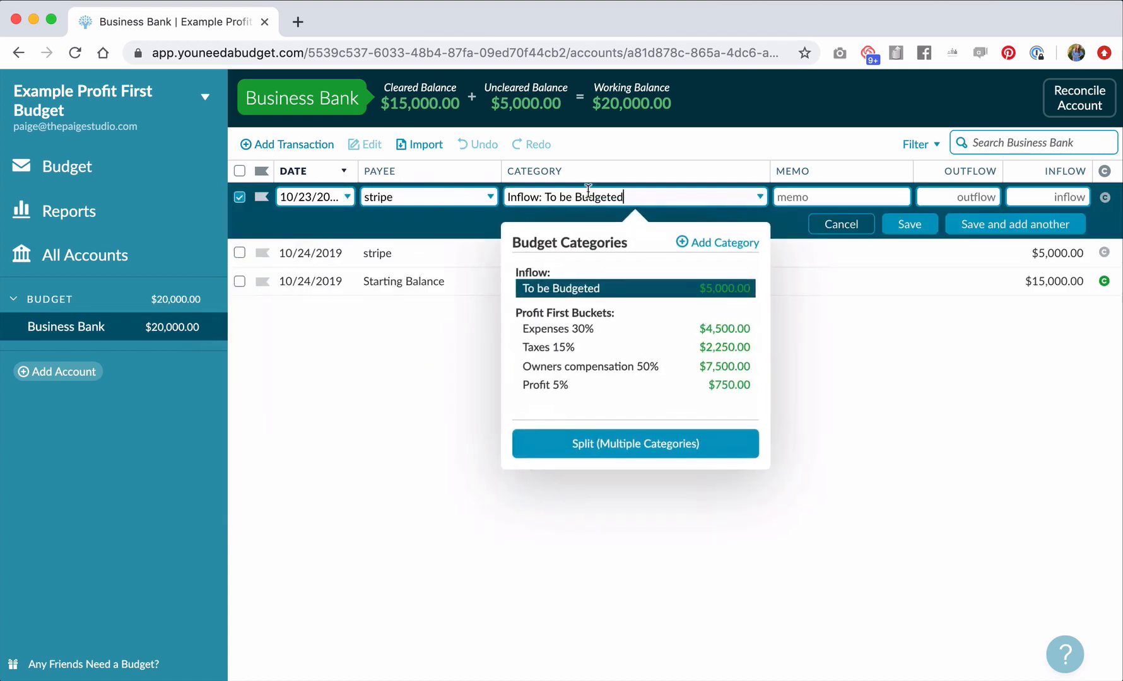
click(605, 291)
key(Tab)
key(Tab)
text(1000)
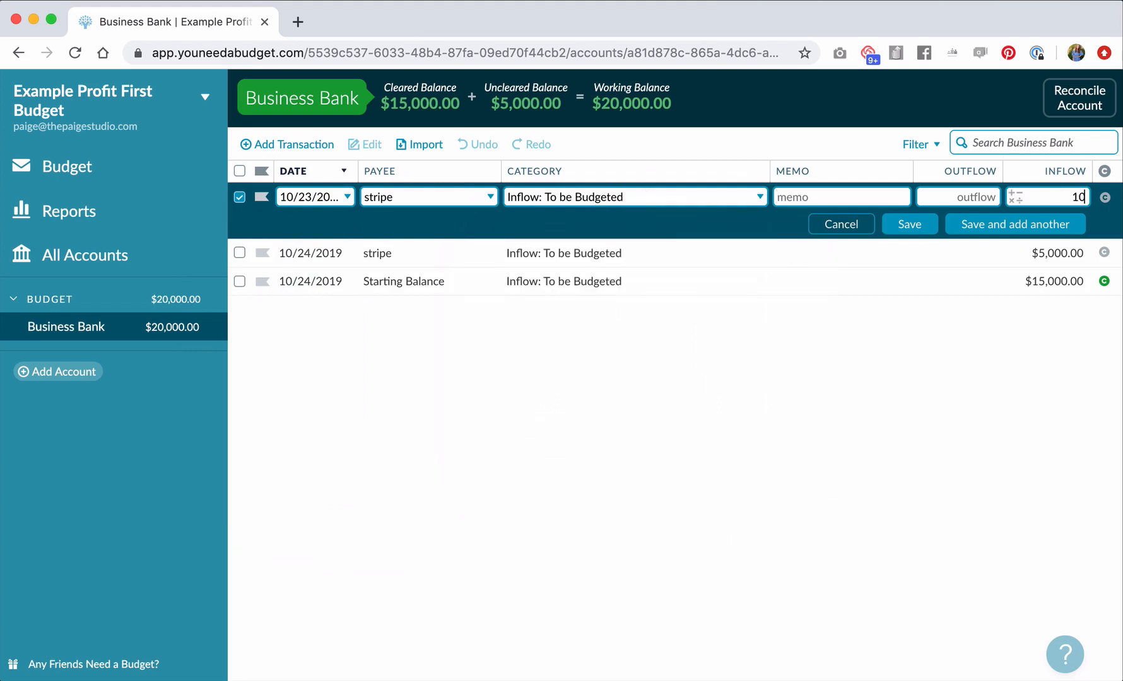
click(909, 222)
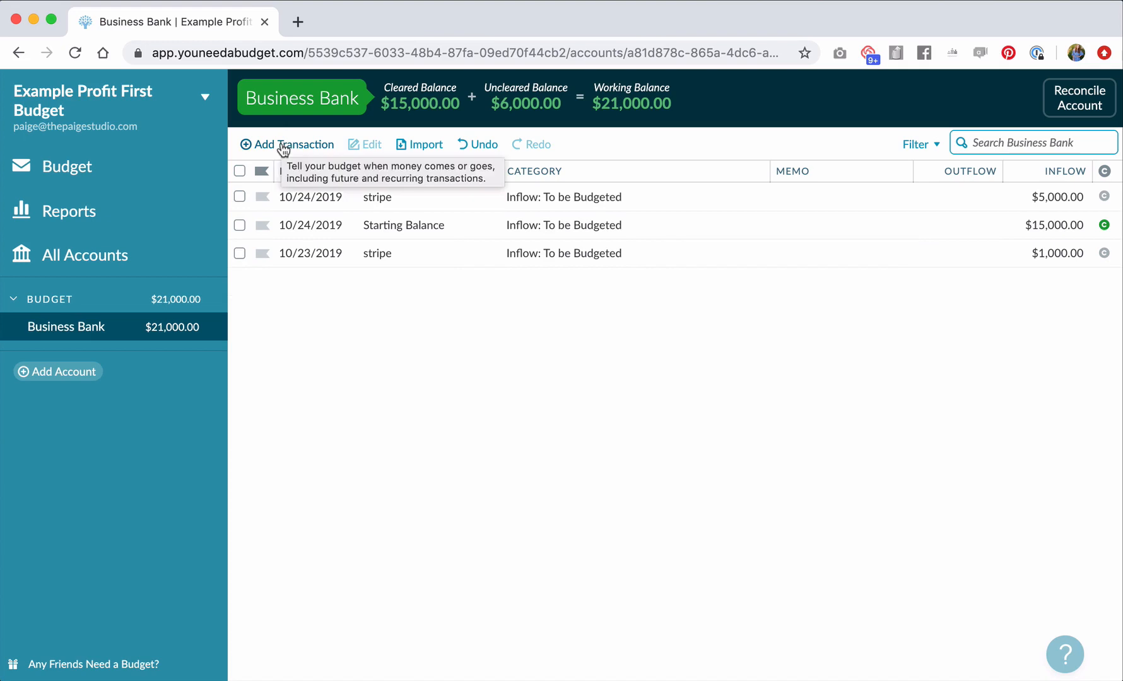
- Look at the options for importing transactions into the Business Bank account, and close them without importing
click(425, 146)
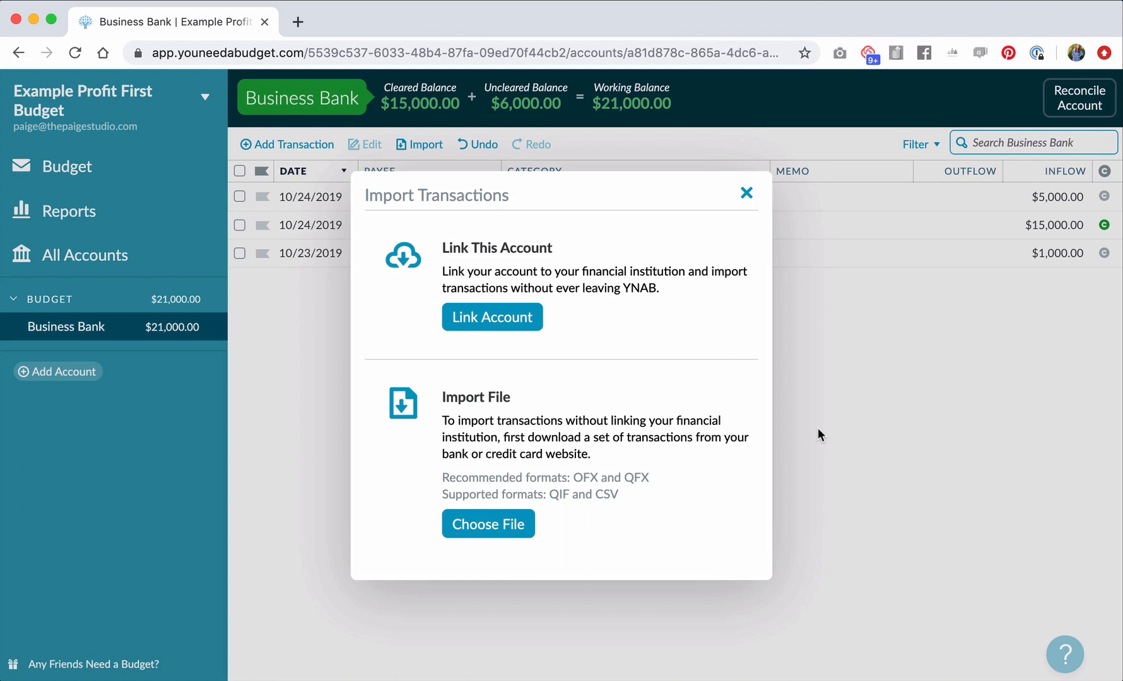
click(745, 194)
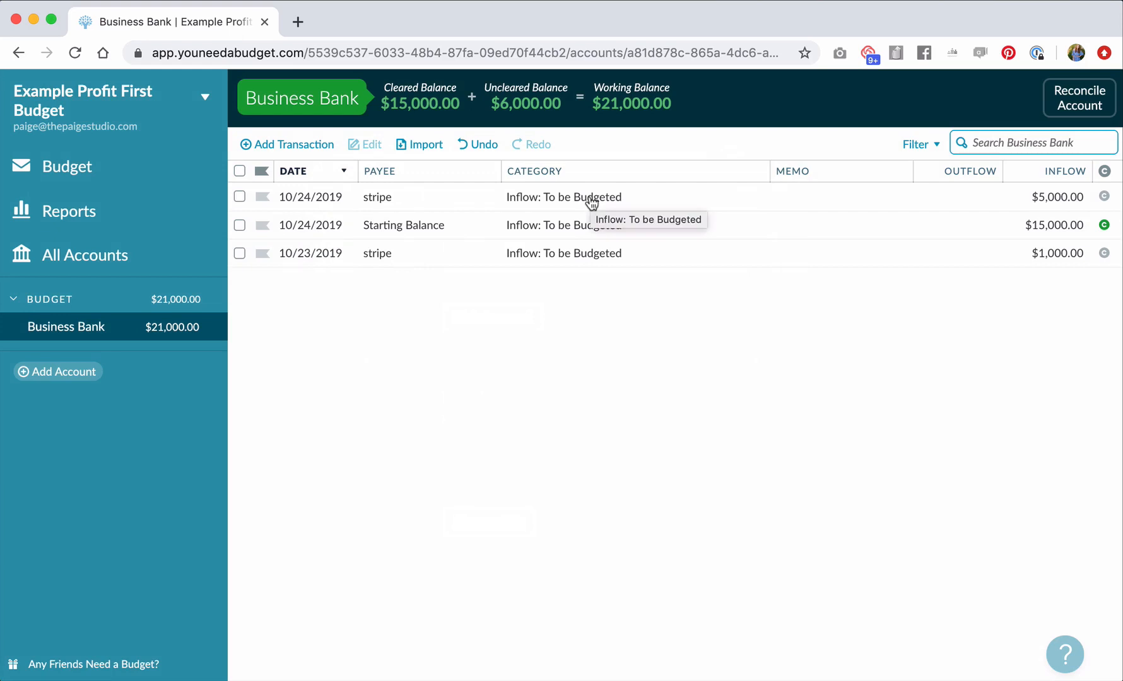
- Record a 750 outflow to the payee Visa credit card dated 10/23/2019, under the Expenses 30% category
click(285, 146)
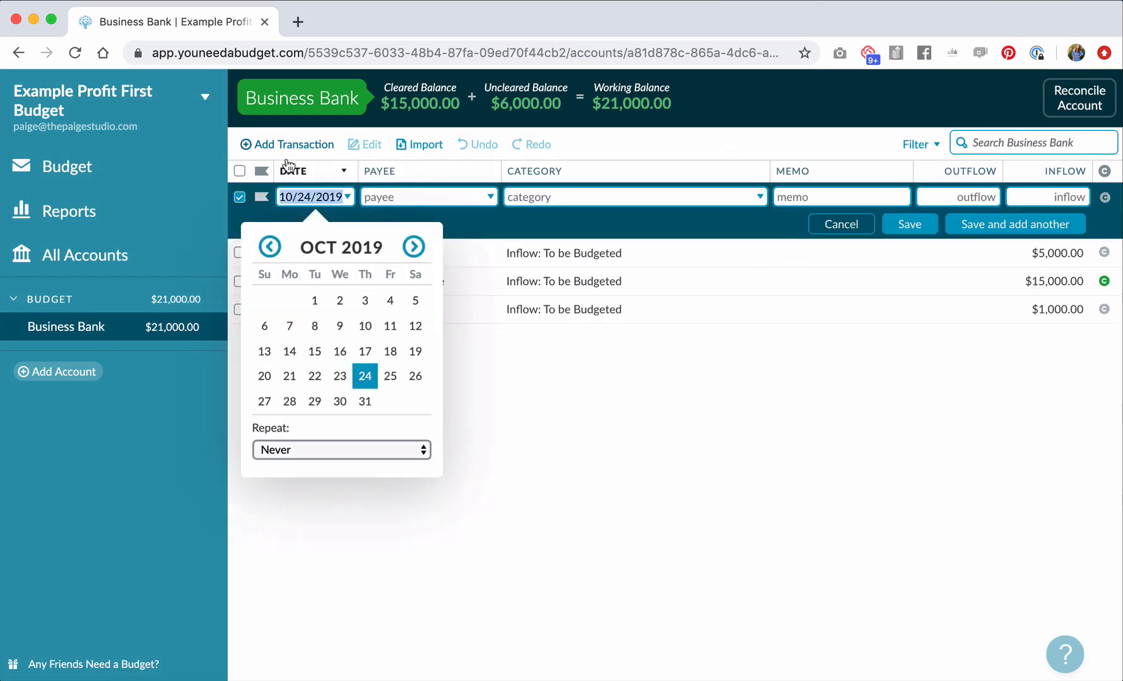
click(340, 376)
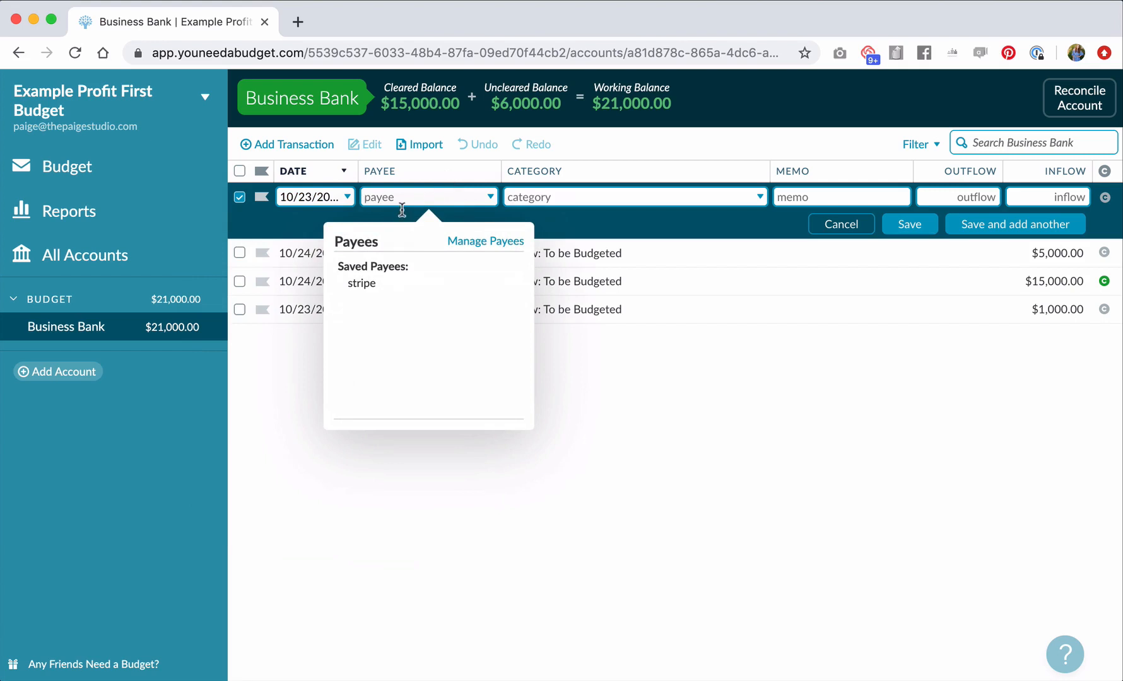
text(Visa)
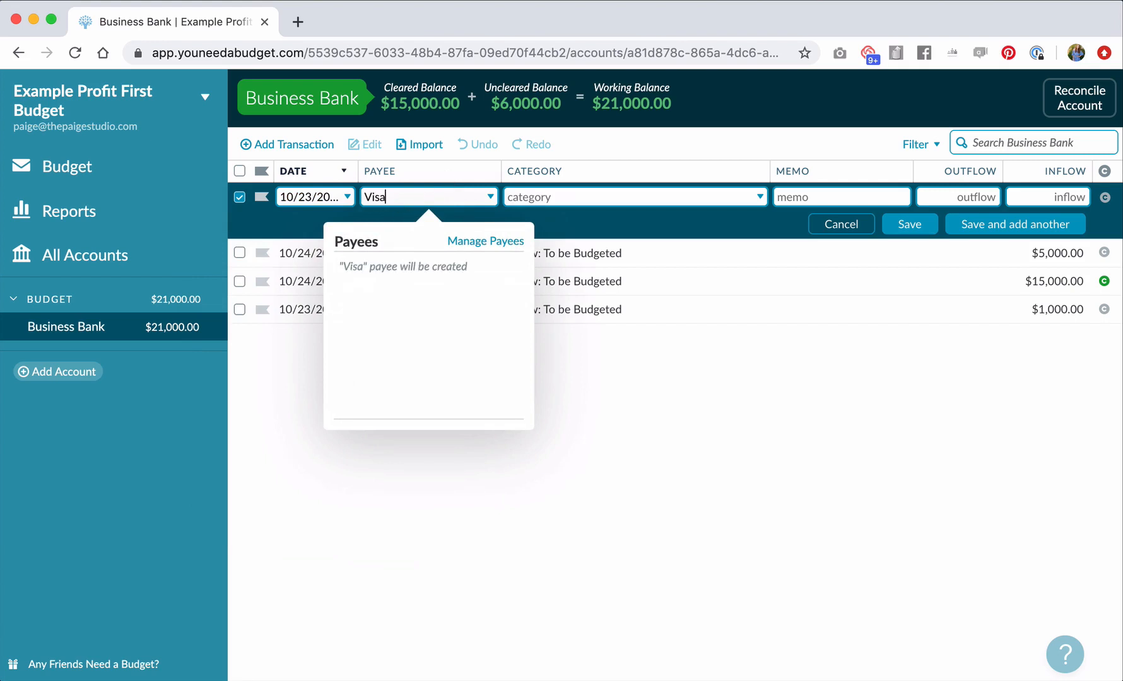
text( cred)
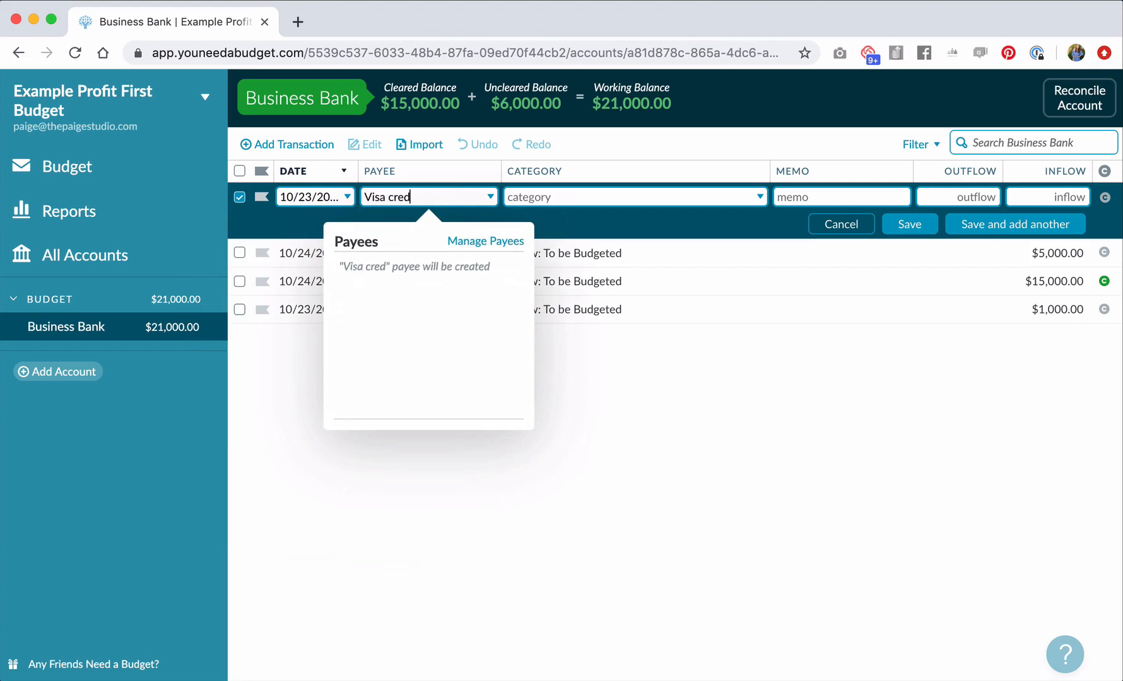
text(it card)
key(Tab)
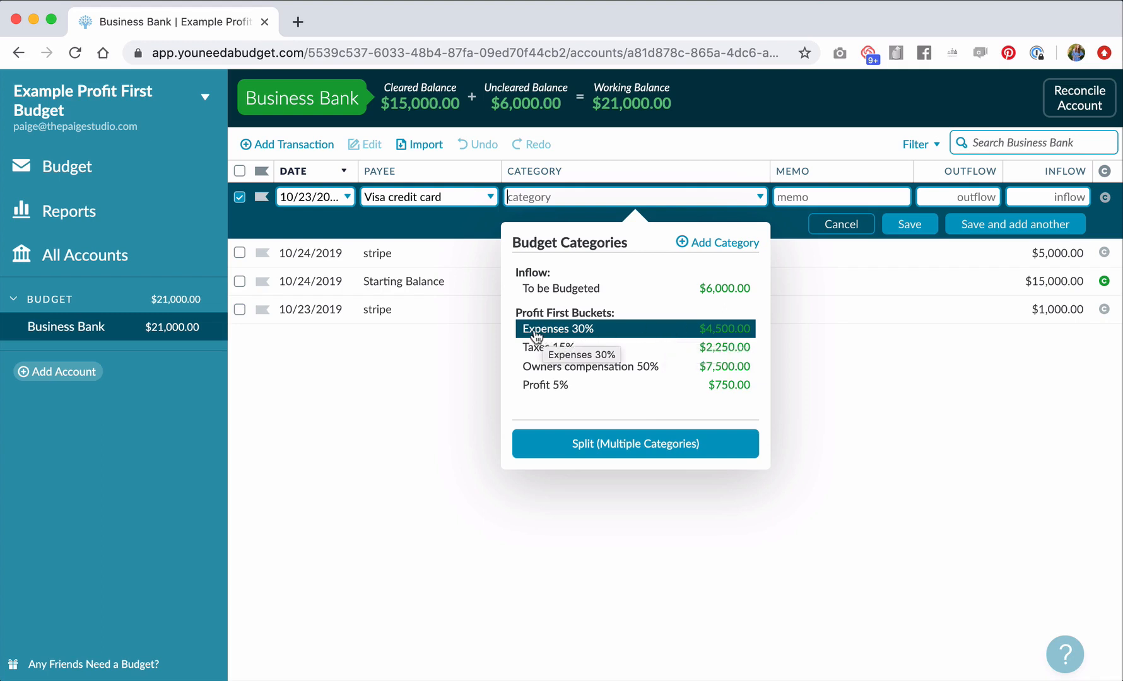
click(683, 333)
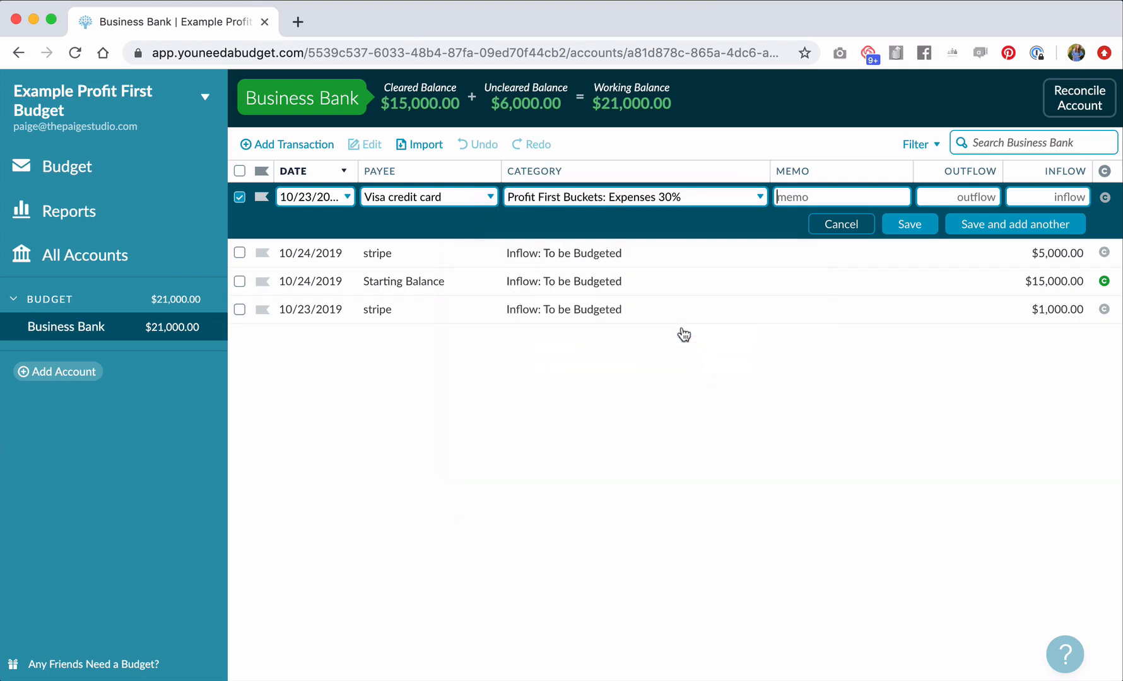
click(967, 197)
text(750)
click(908, 224)
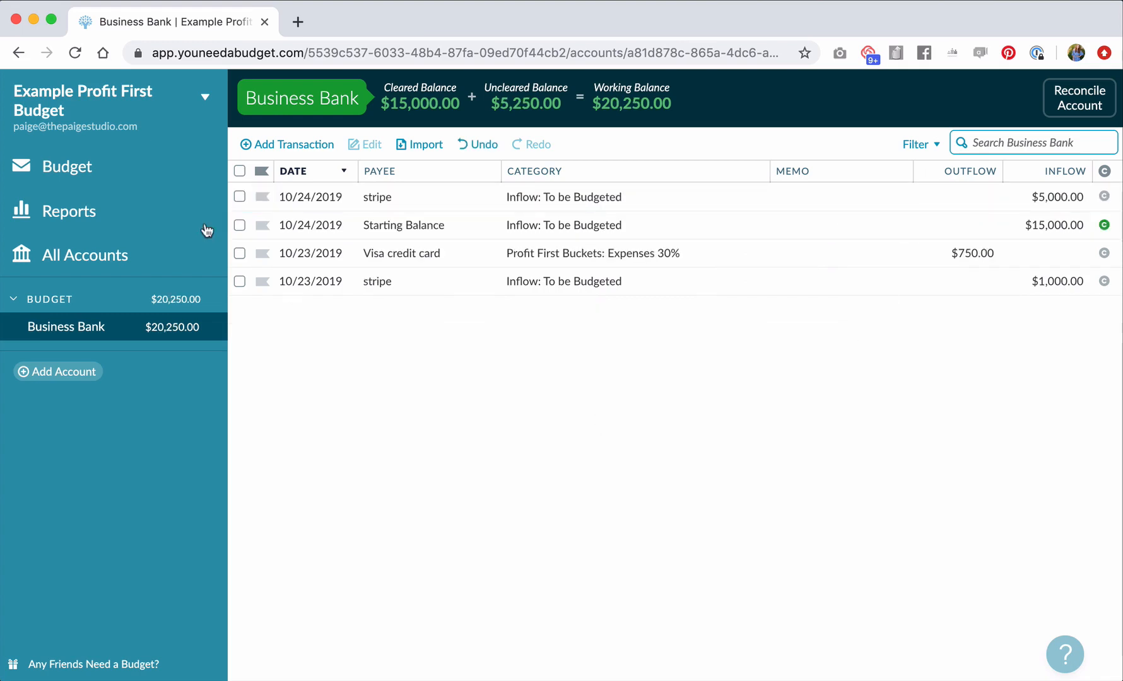
- Return to the October 2019 budget, view the options for moving the To be Budgeted money, and cancel
click(64, 167)
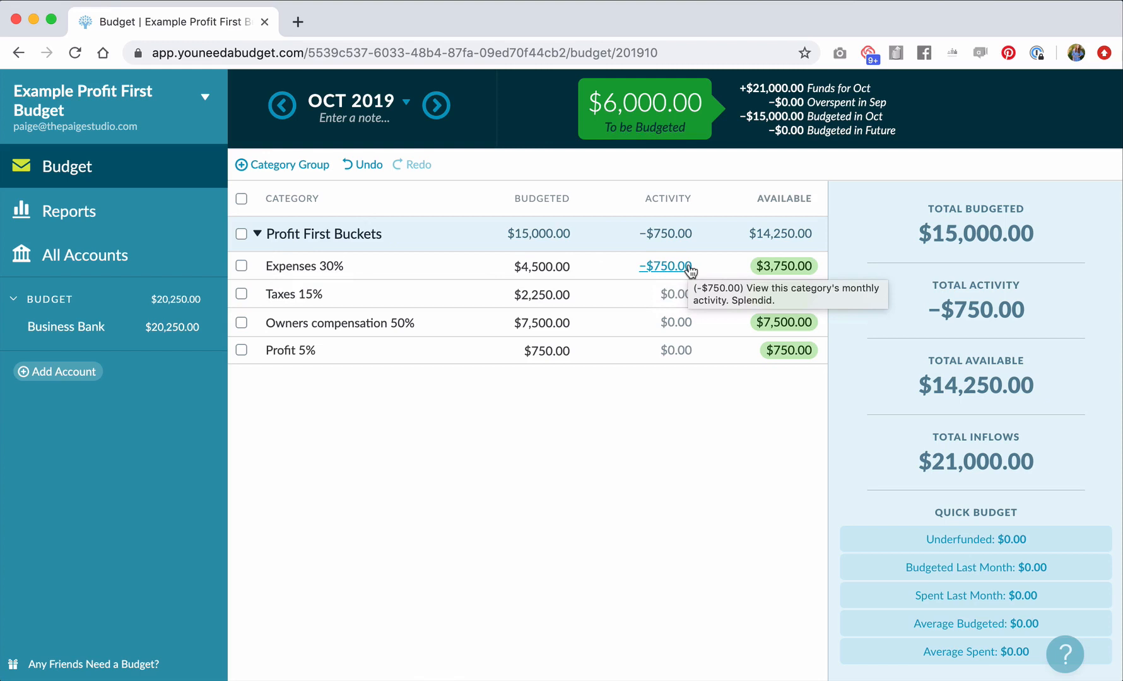
click(637, 104)
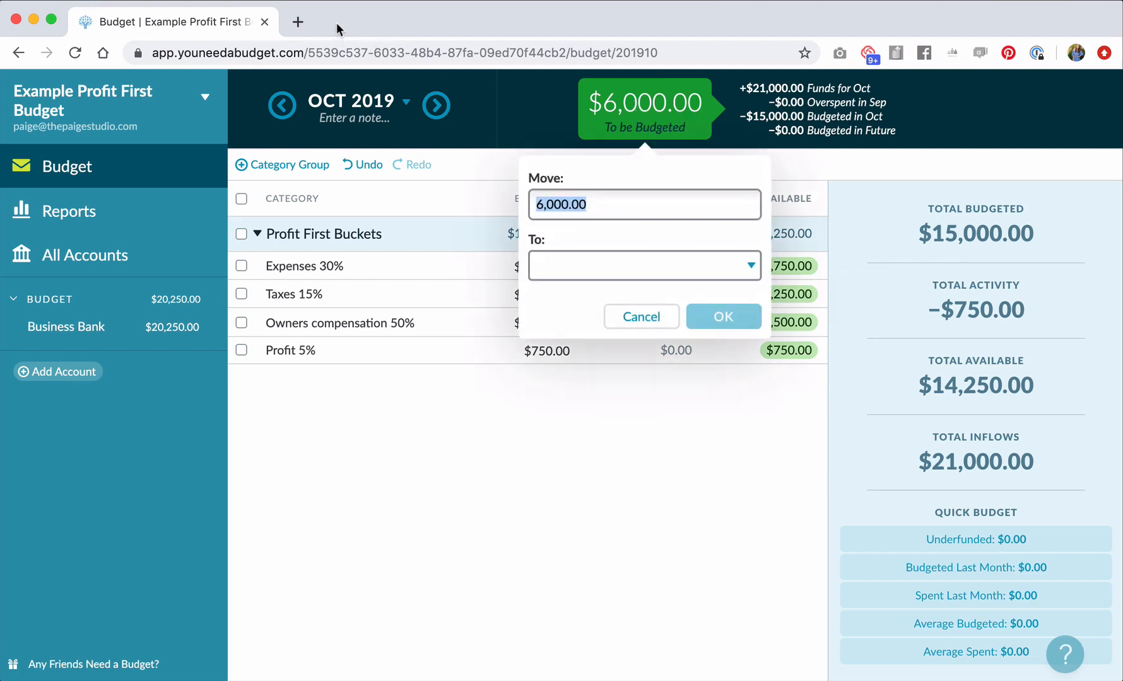
click(624, 317)
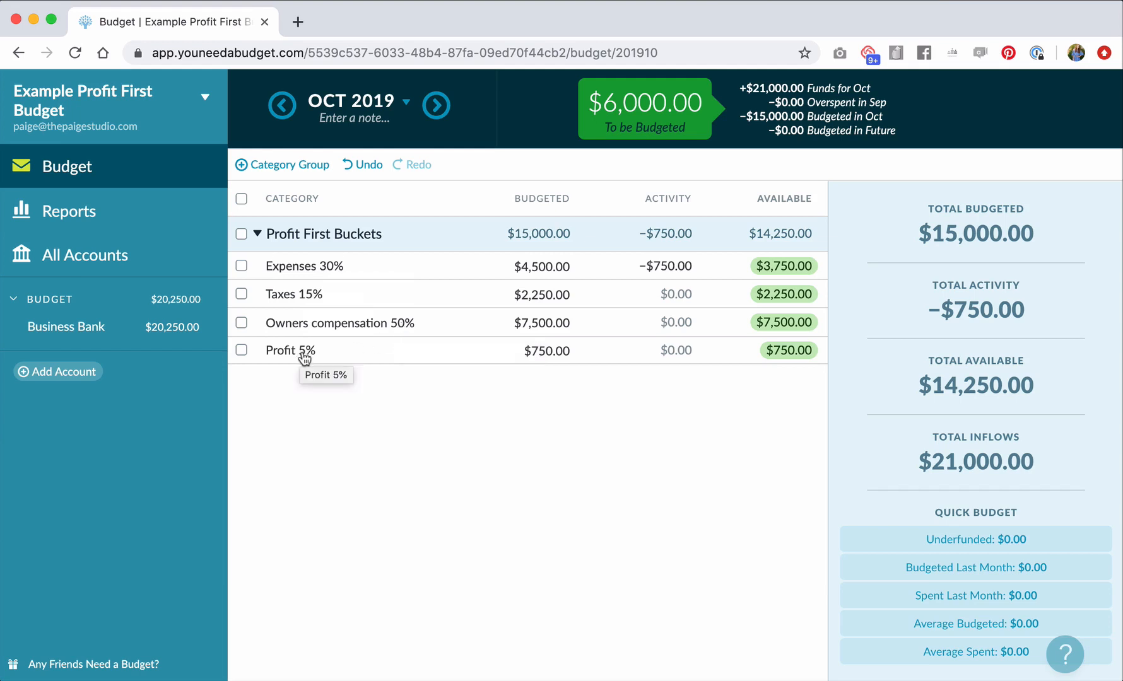
- Search Google in a new browser tab for "what is 30% of 6,000.00" and copy the calculated result
click(299, 24)
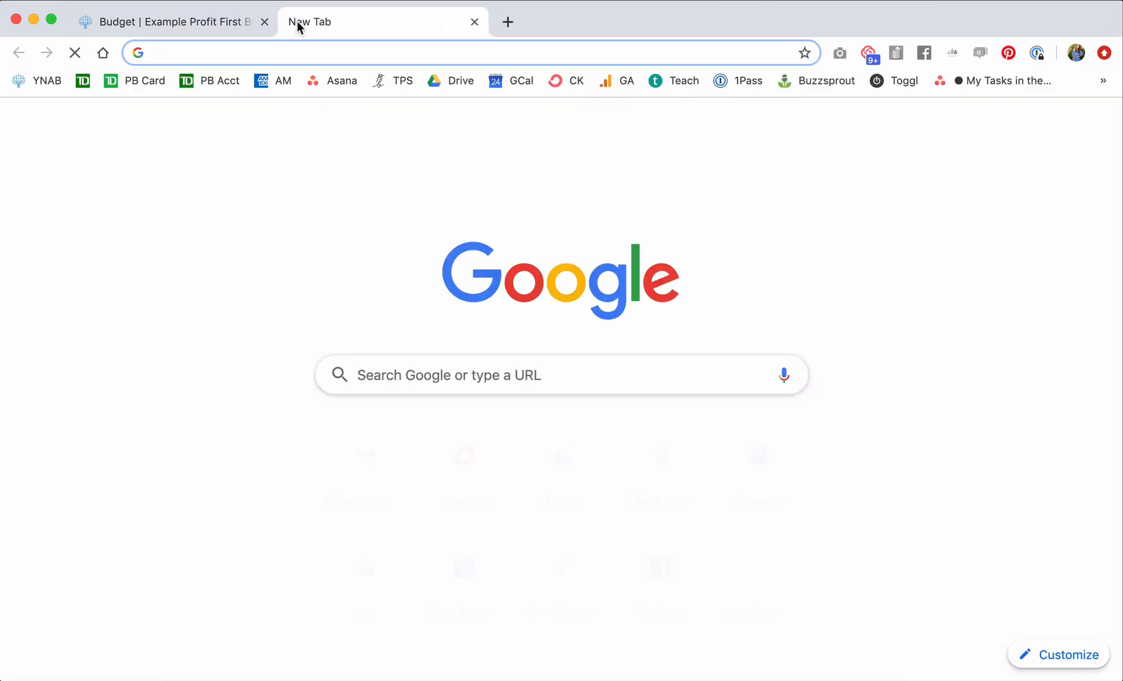
text(what)
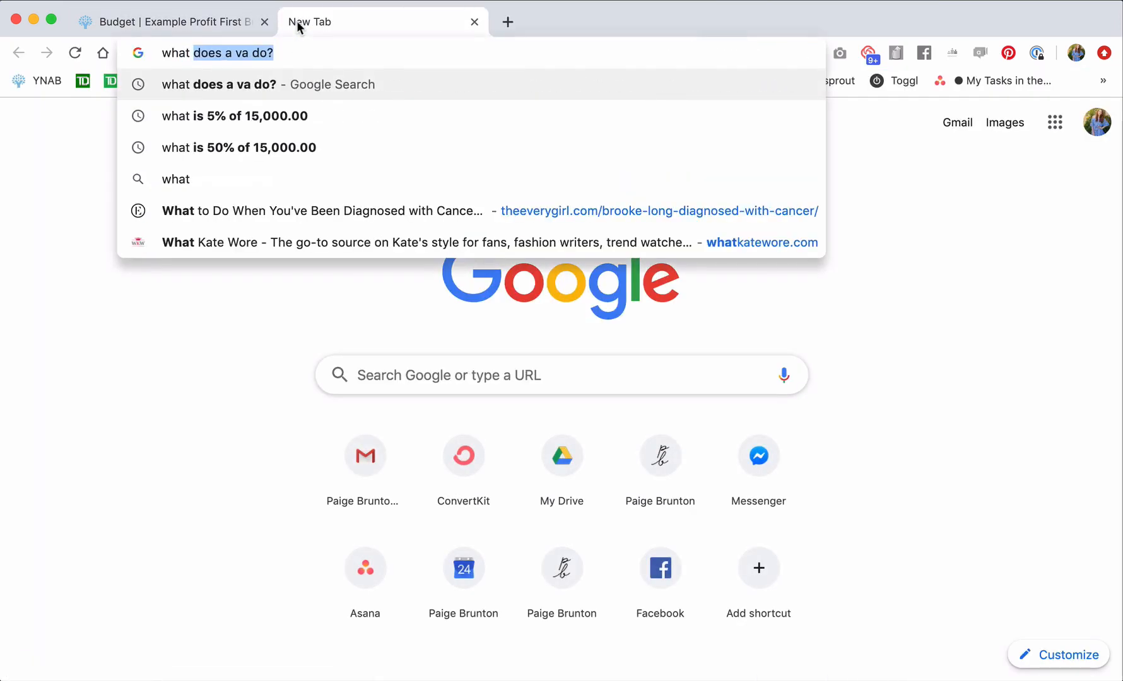
text( is 30% of 6,000.00)
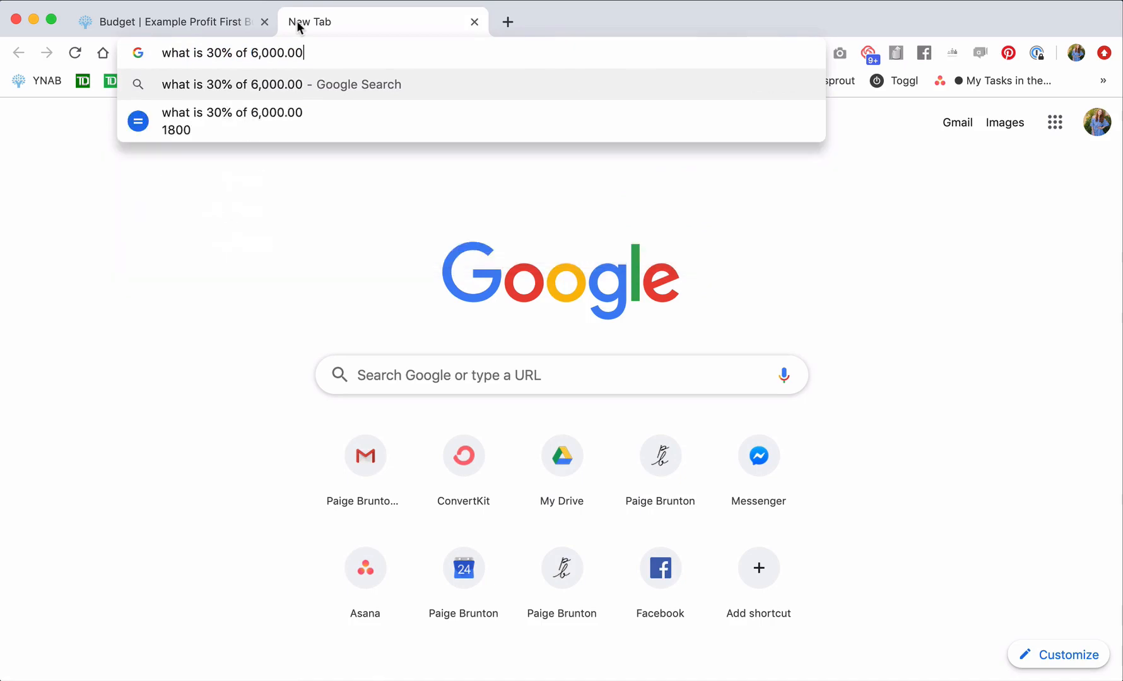
key(Return)
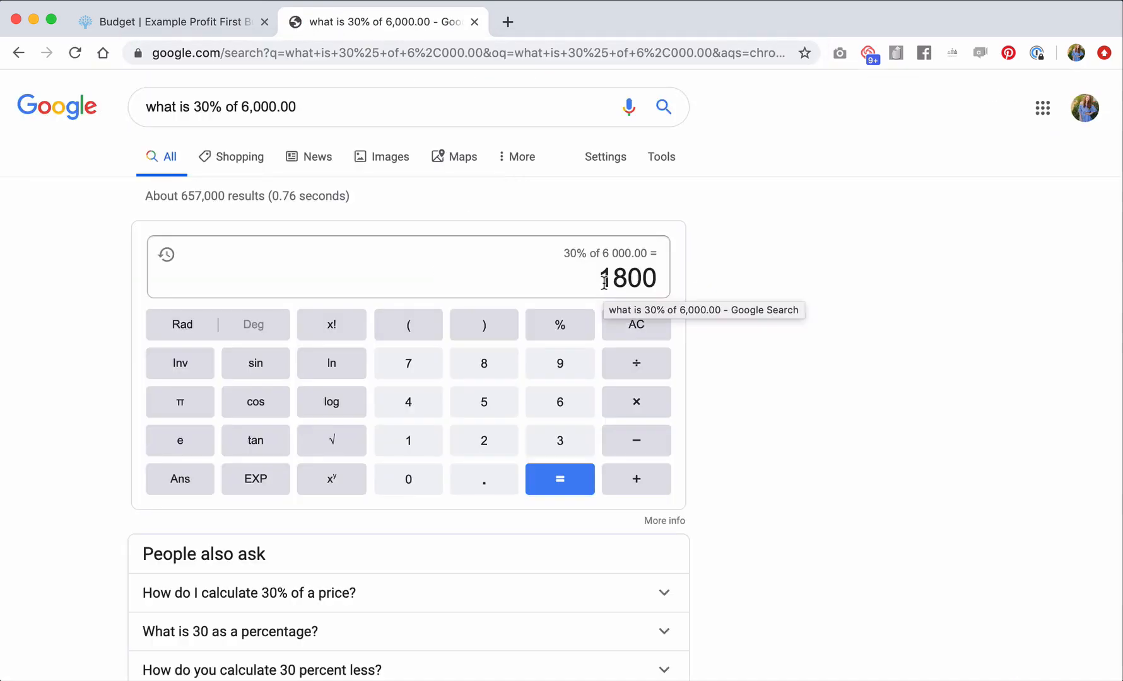
double_click(653, 282)
key(super+c)
- Switch back to the YNAB budget and move 1800 from To be Budgeted to the Expenses 30% category
click(165, 22)
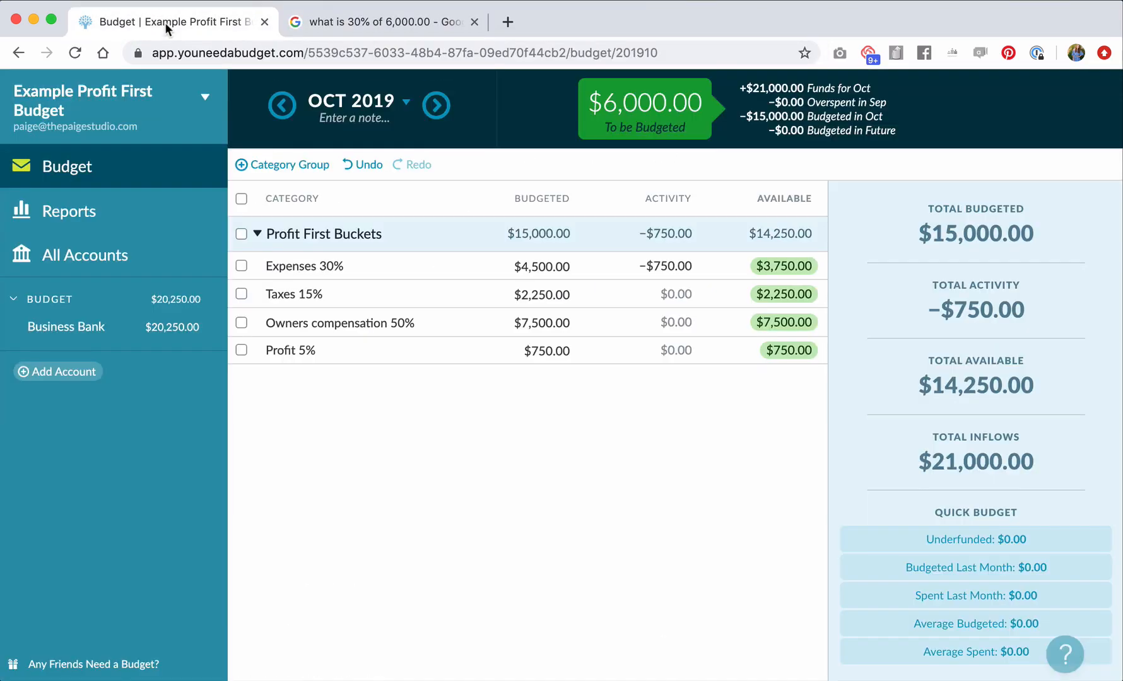
click(642, 108)
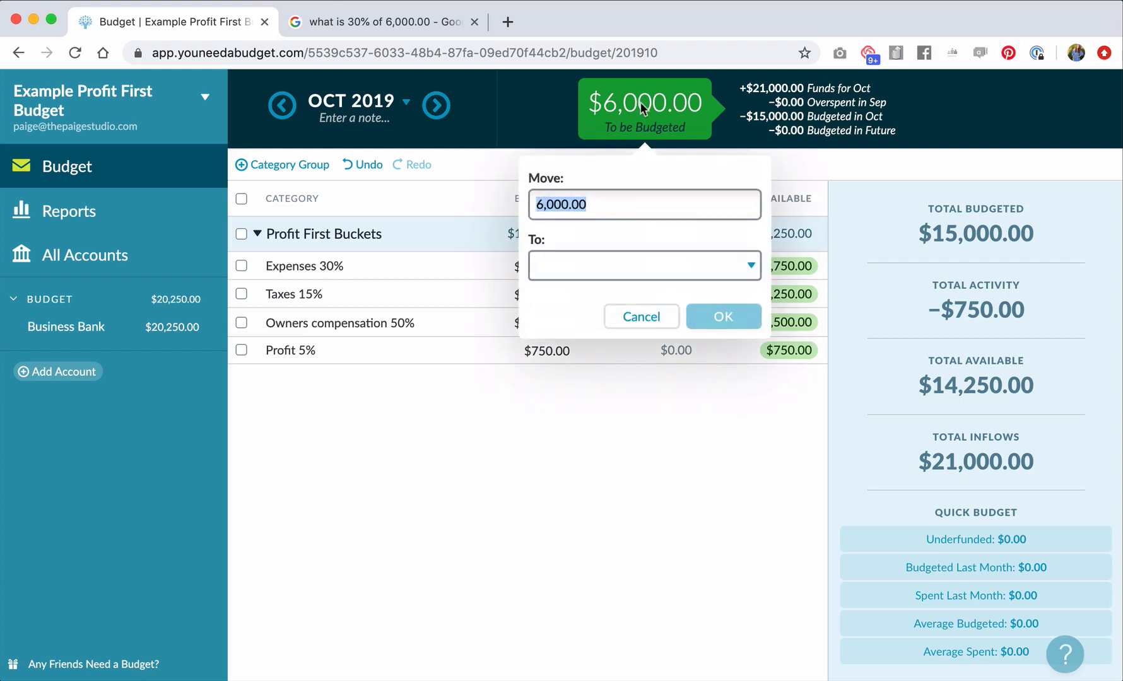
key(super+v)
click(596, 266)
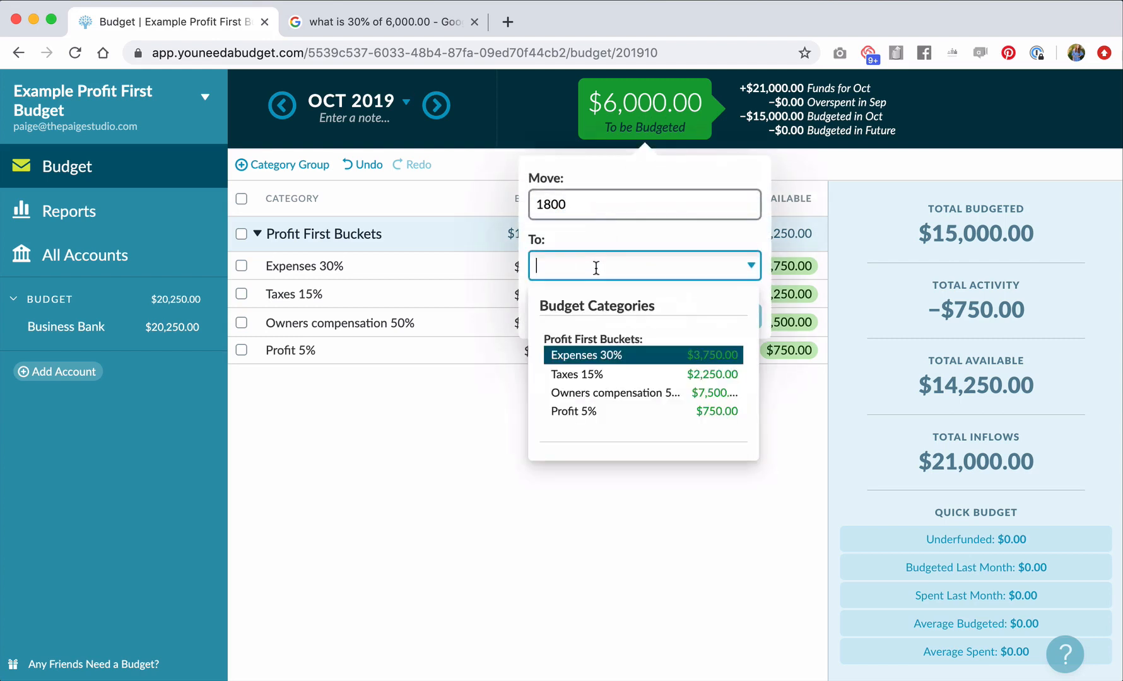
click(641, 359)
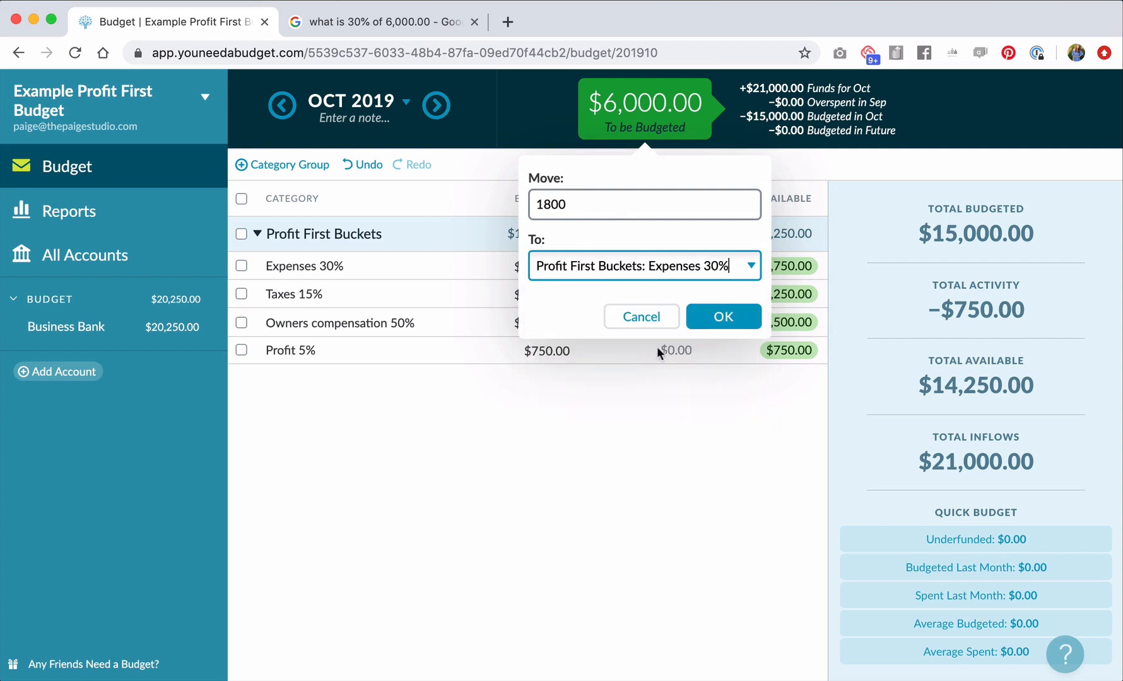
click(702, 317)
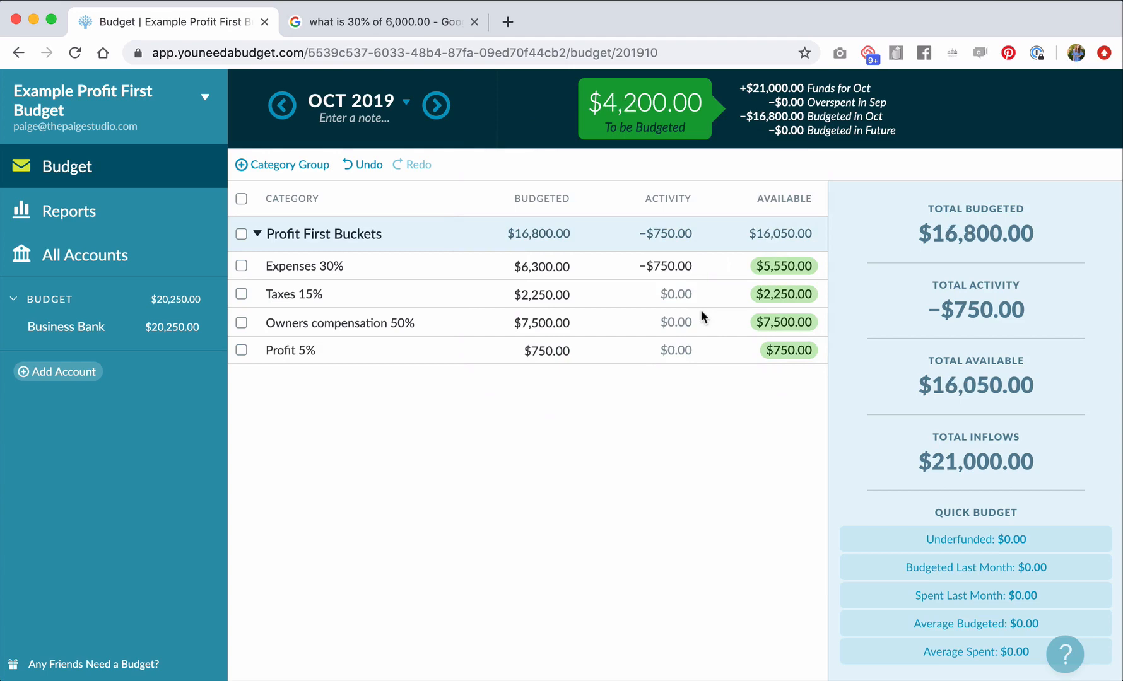
- Return to the Google calculation, change the query to "what is 15% of 6,000.00" and copy the calculated result
click(392, 25)
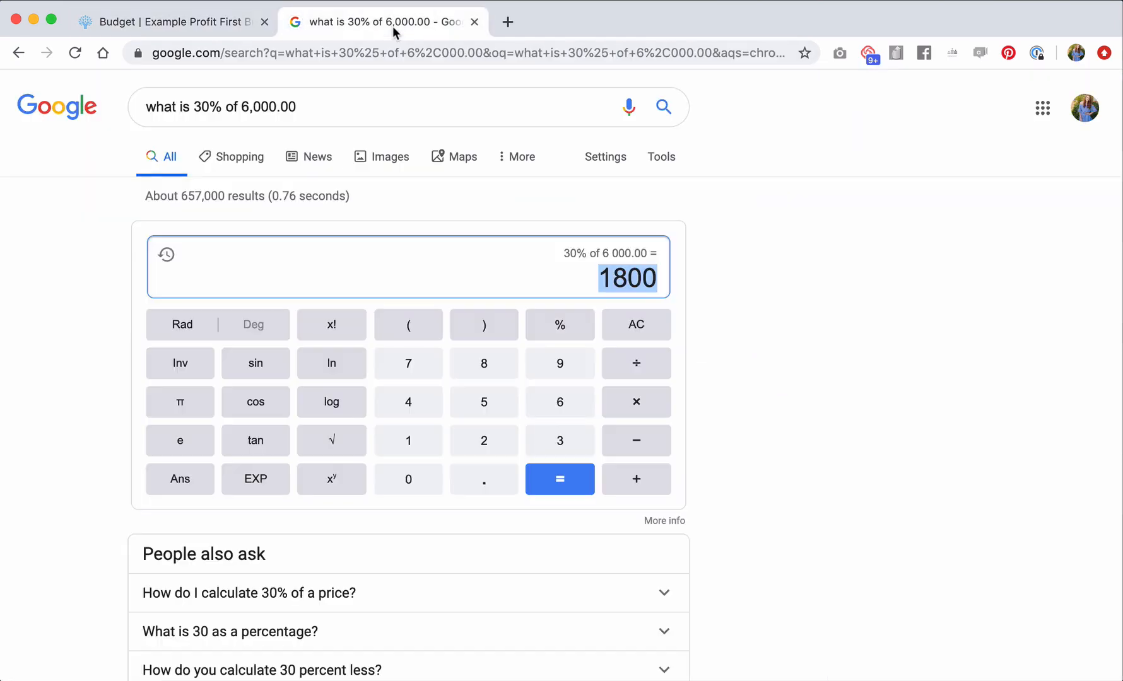
click(206, 108)
key(BackSpace)
key(BackSpace)
text(15)
key(Return)
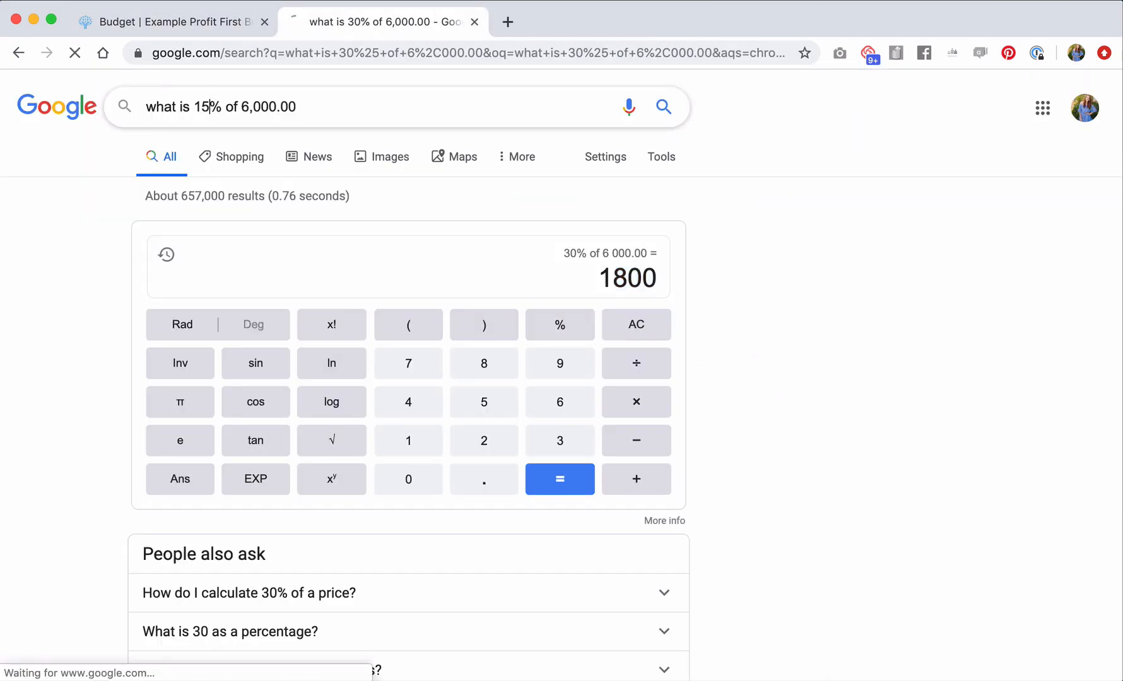
drag(619, 278, 673, 276)
key(super+c)
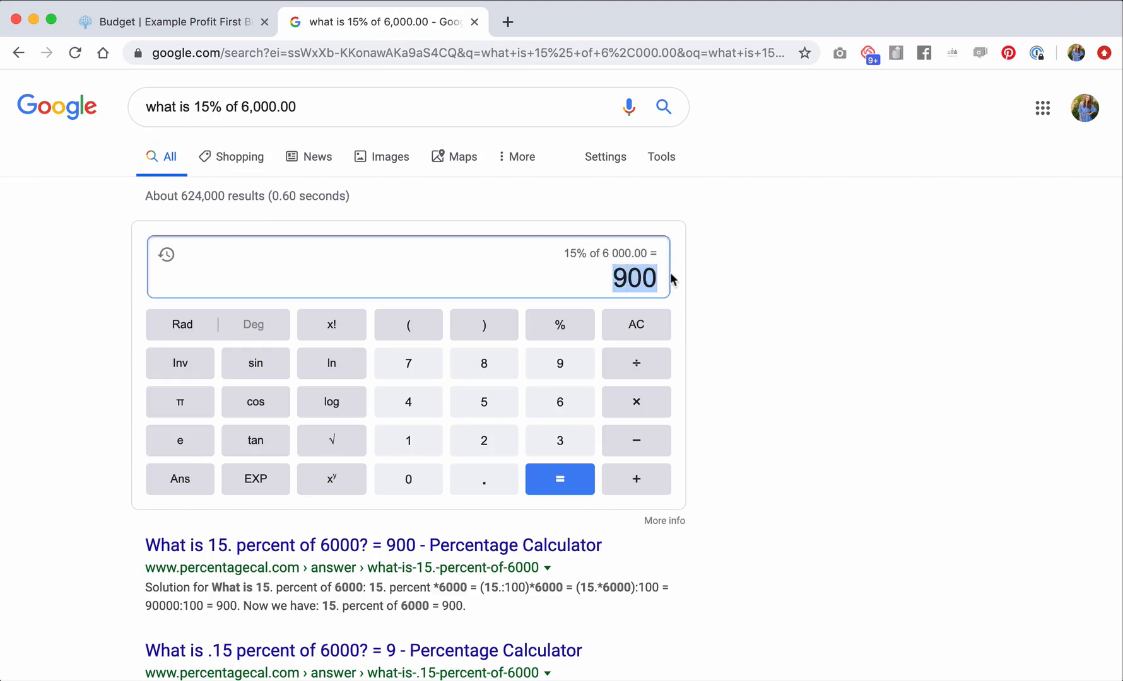
- Switch back to the YNAB budget and move 900 from To be Budgeted to the Taxes 15% category
click(101, 22)
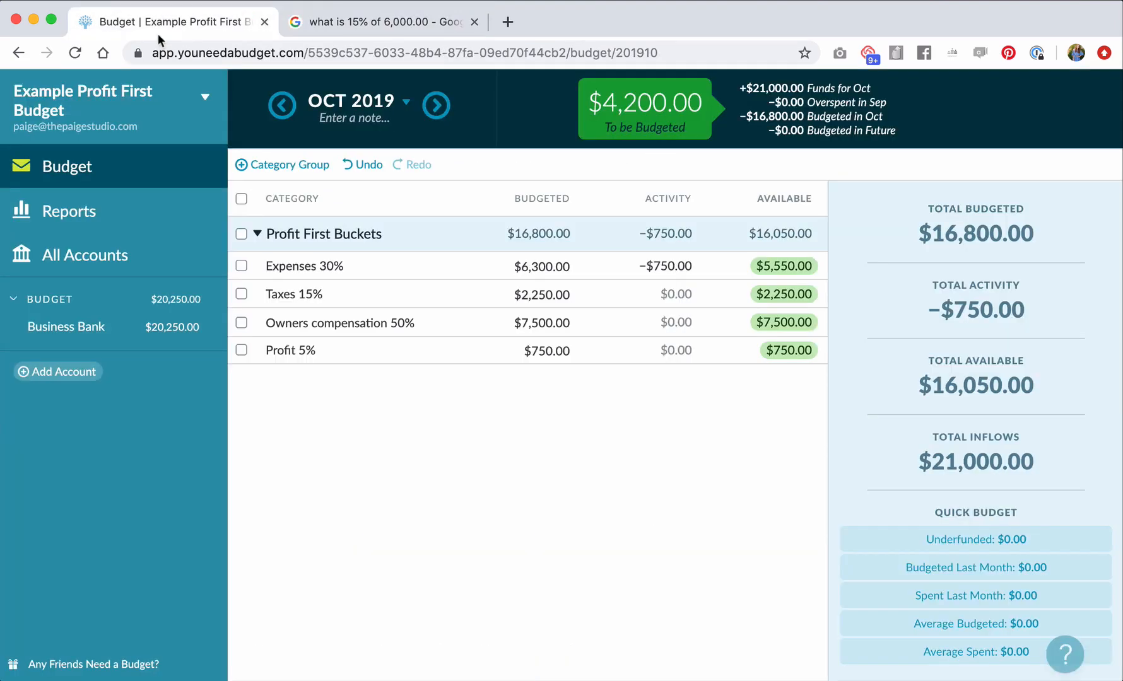
click(658, 115)
key(super+v)
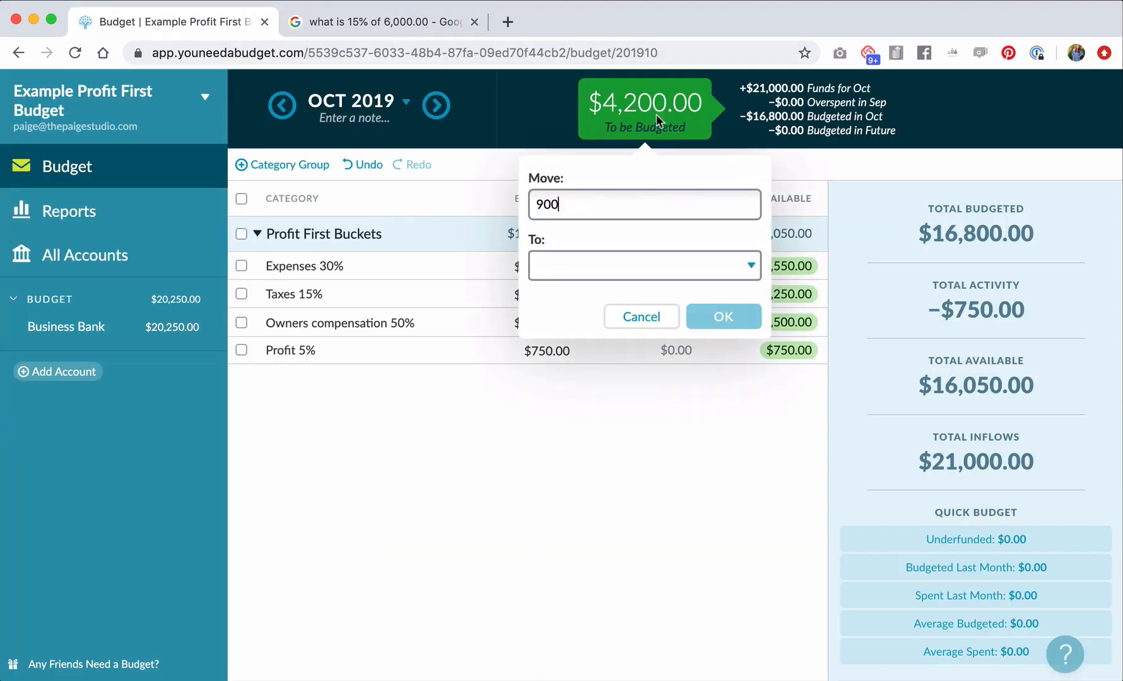
click(589, 265)
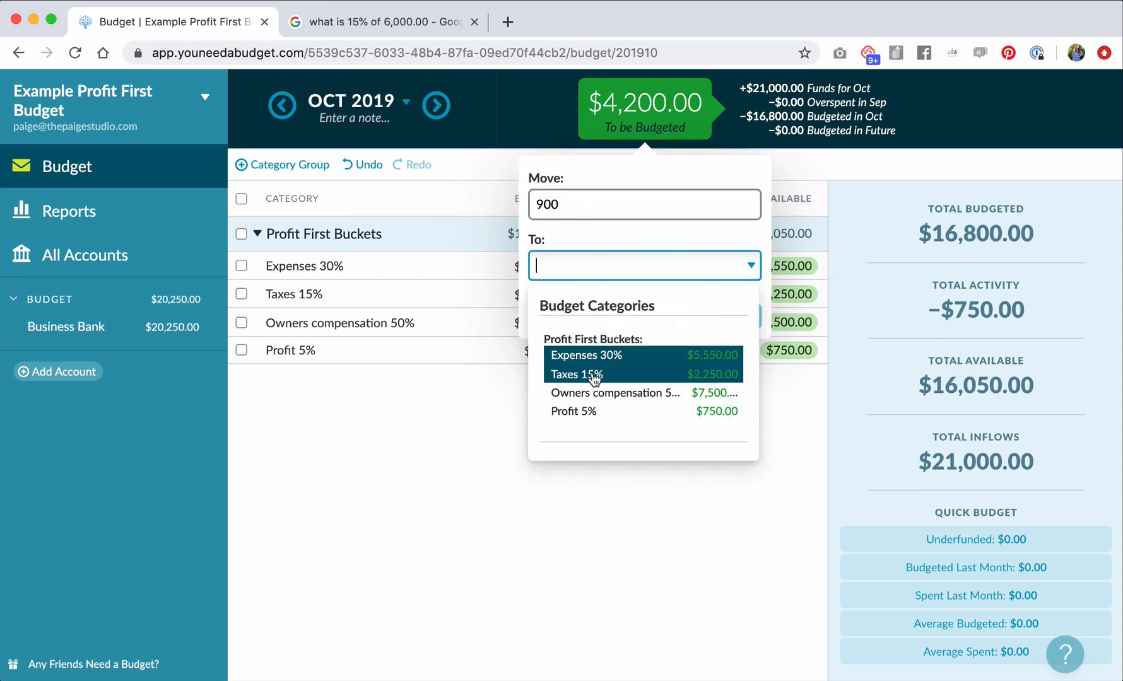
click(595, 374)
click(711, 318)
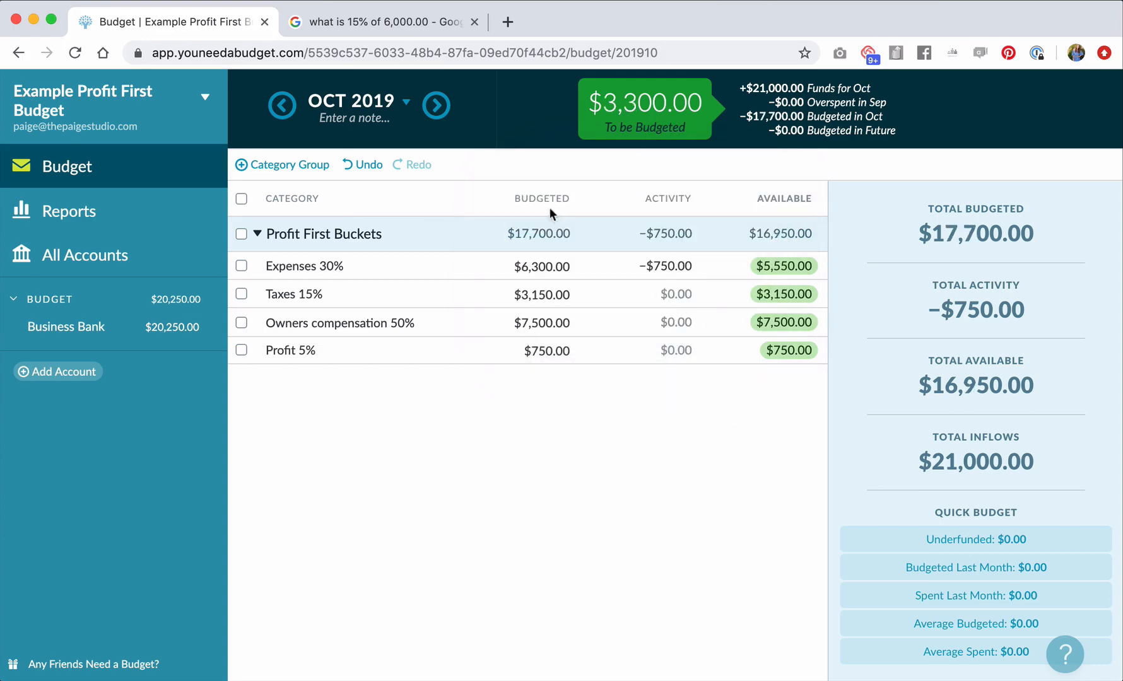
- Return to the Google calculation, change the query to "what is 50% of 6,000.00" and copy the calculated result
click(372, 21)
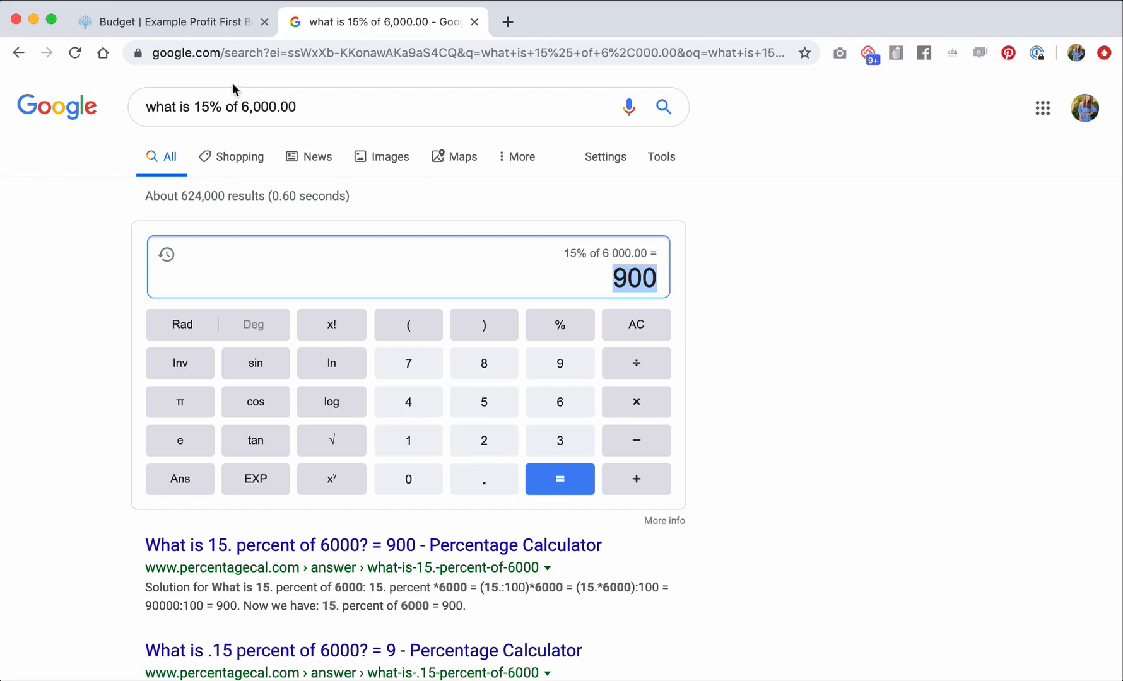
double_click(203, 107)
text(50)
key(Return)
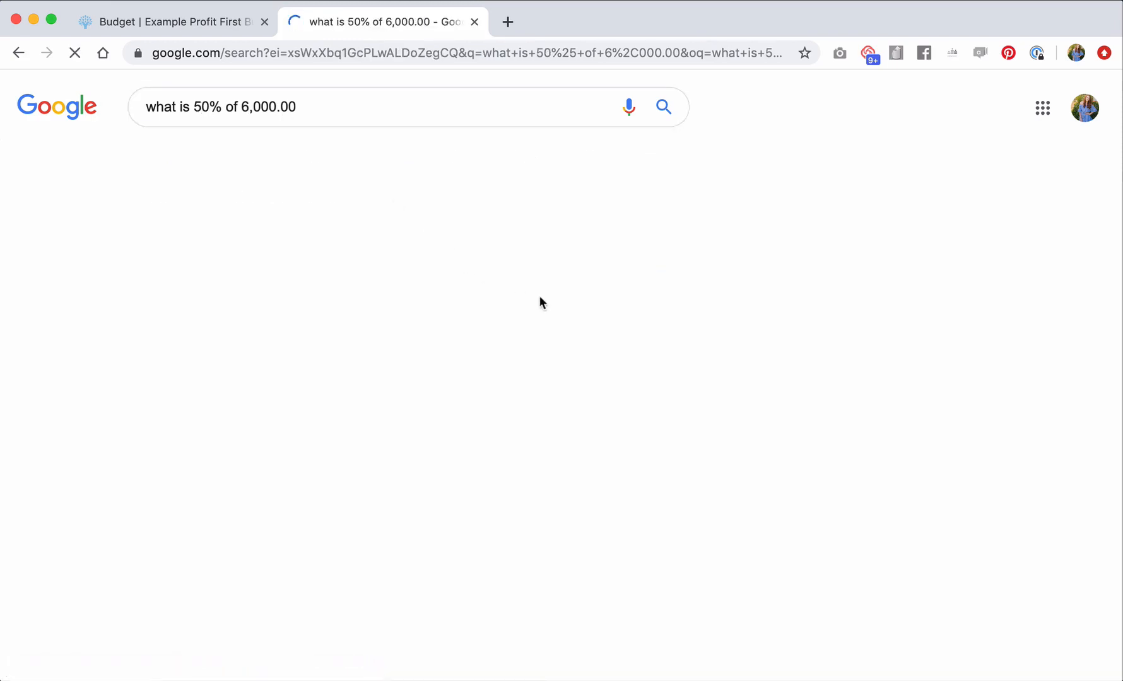
drag(598, 279, 659, 282)
key(super+c)
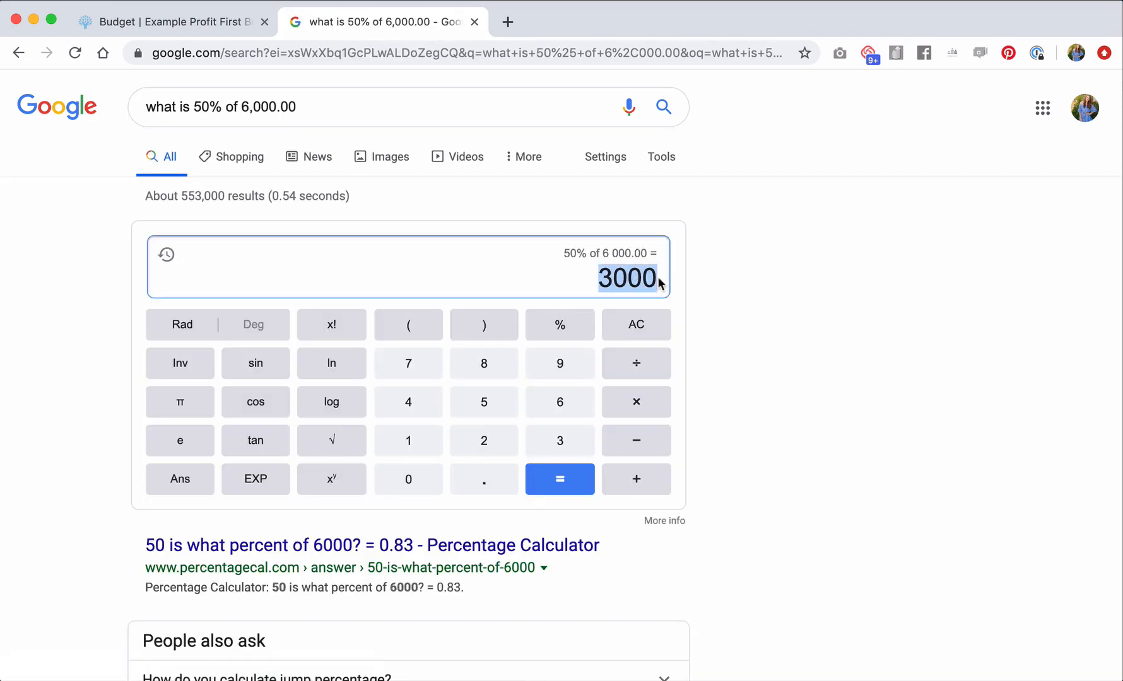
- Switch back to the YNAB budget and move 3000 from To be Budgeted to the Owners compensation 50% category
click(152, 19)
click(646, 114)
key(super+v)
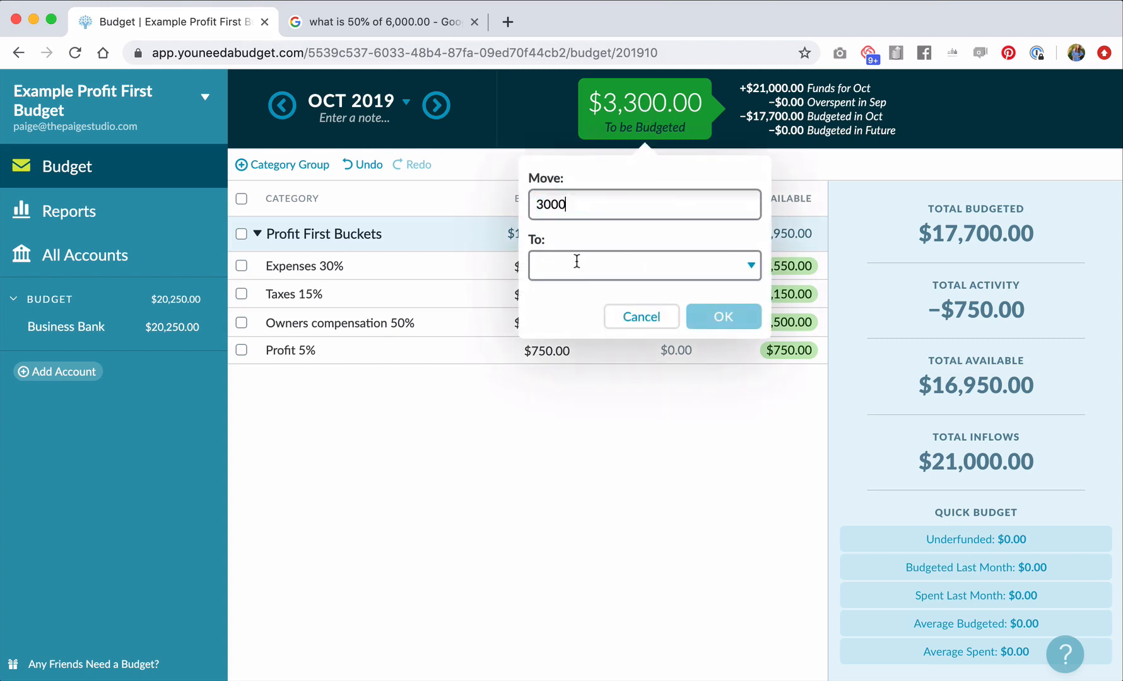
click(577, 264)
click(583, 393)
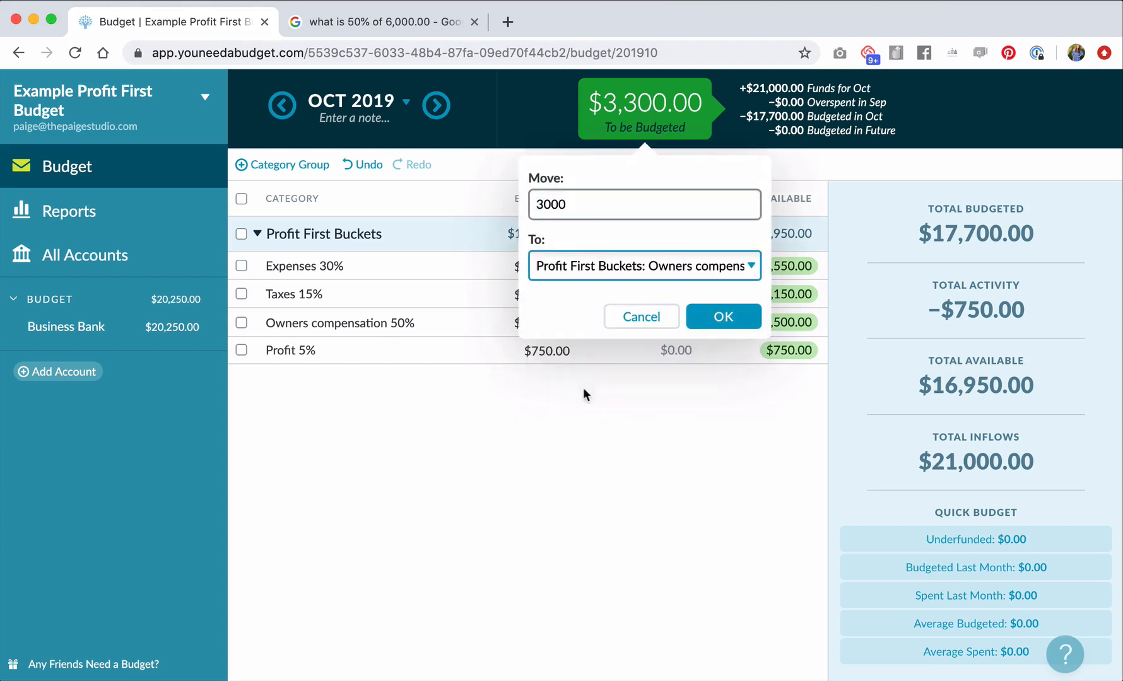
click(716, 317)
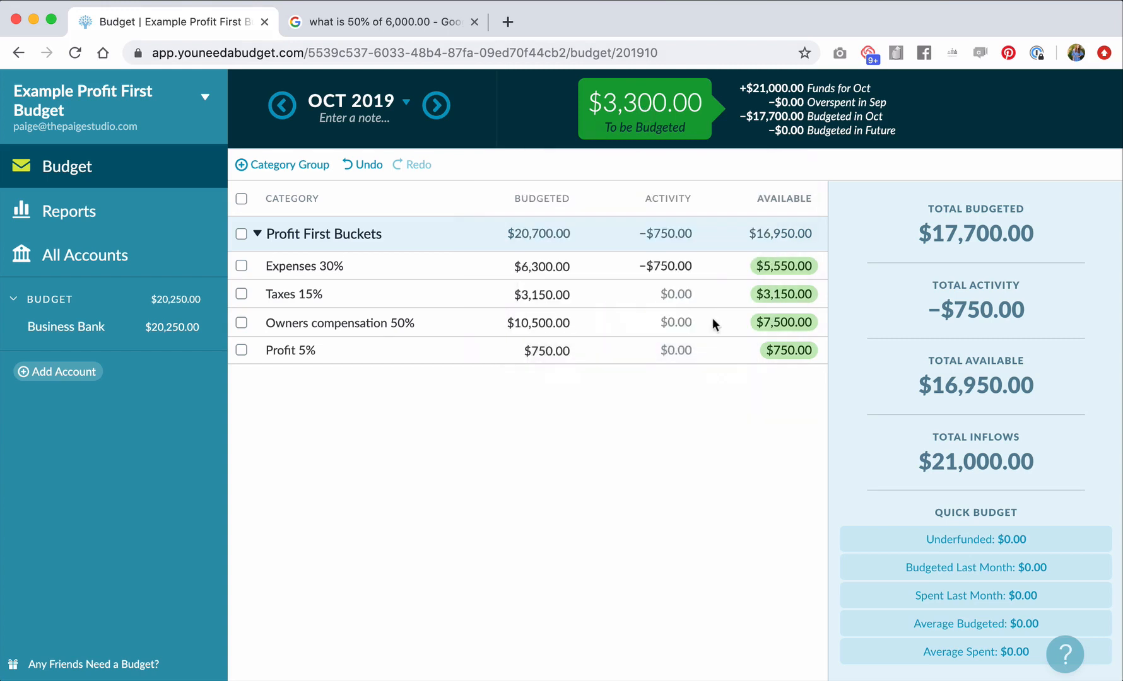
- Move the remaining 300.00 from To be Budgeted to the Profit 5% category
click(632, 119)
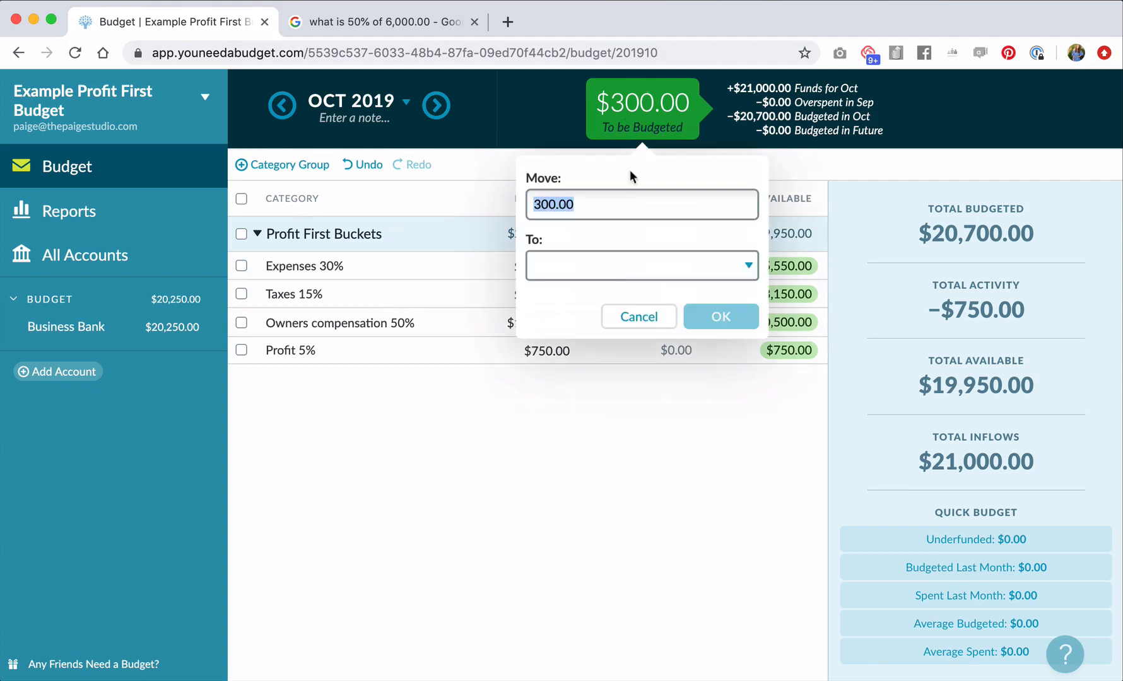
click(612, 269)
click(591, 412)
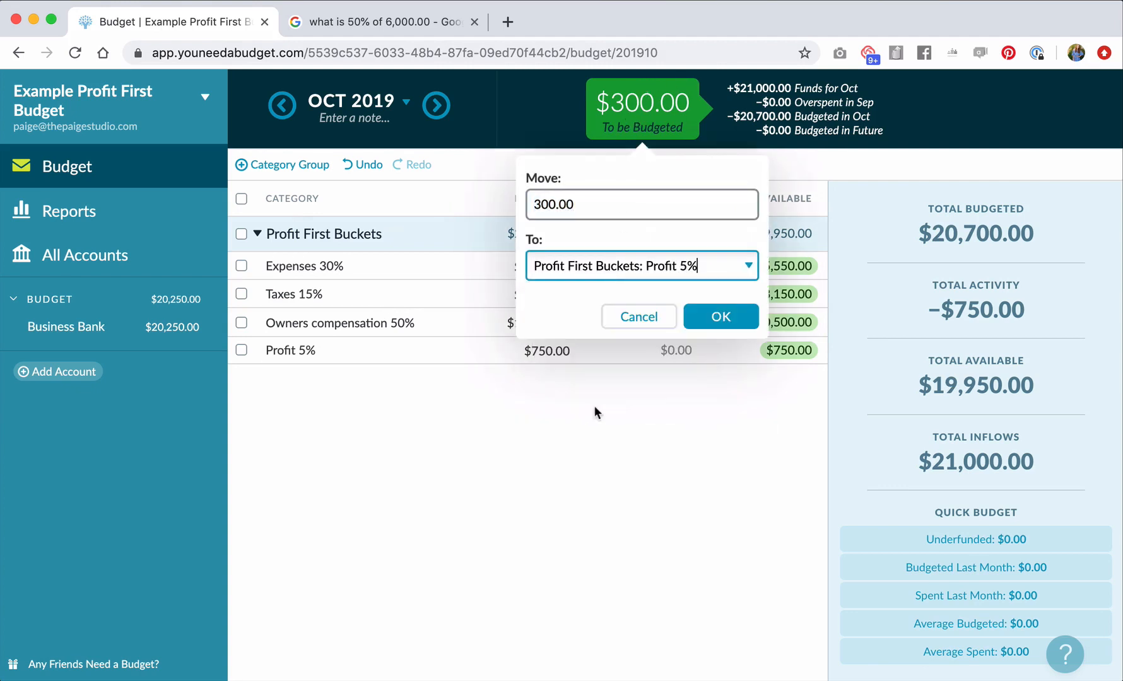
click(719, 315)
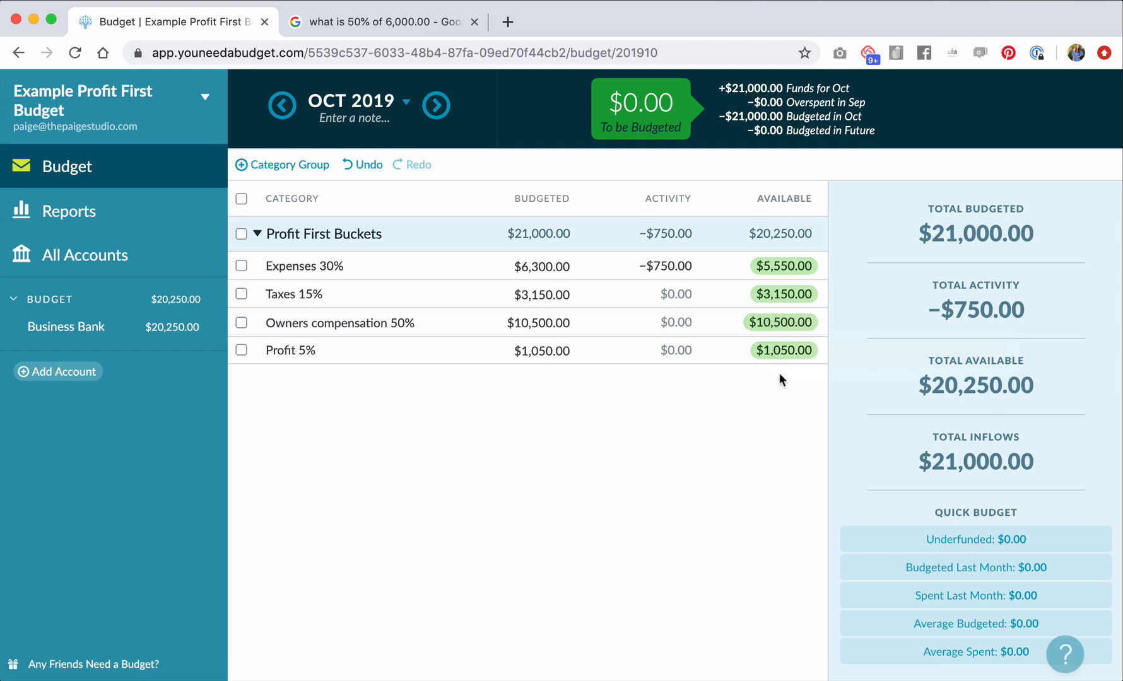
- Review the Business Bank account's transactions, and return to the October 2019 budget to check the category amounts
click(80, 325)
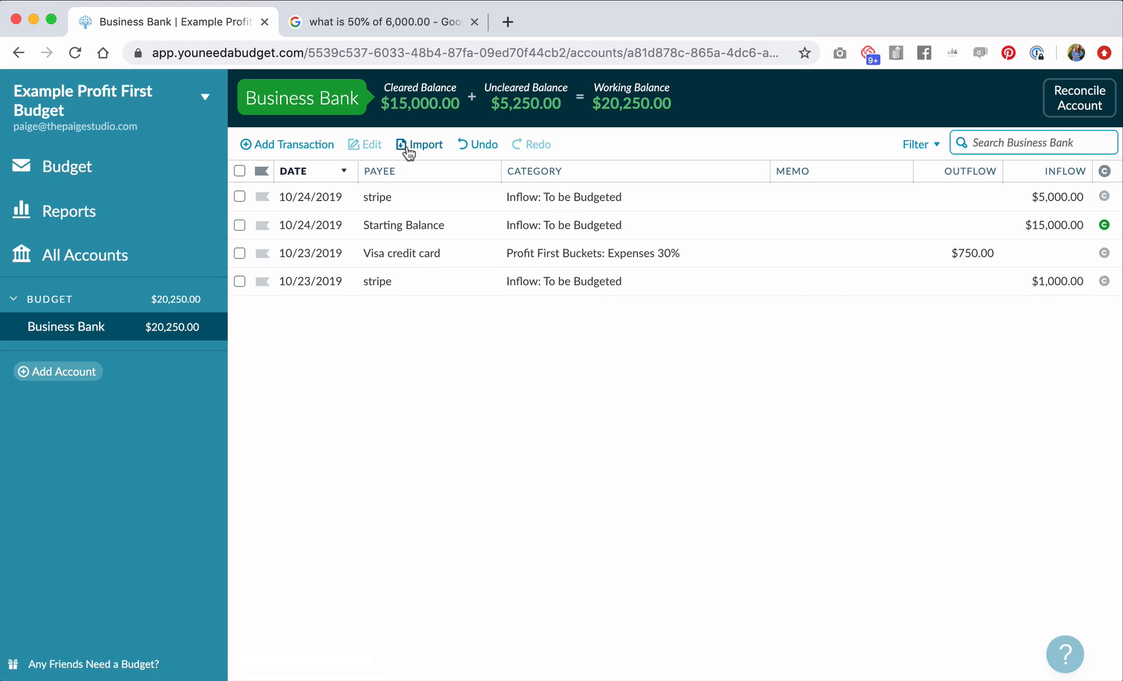
click(68, 168)
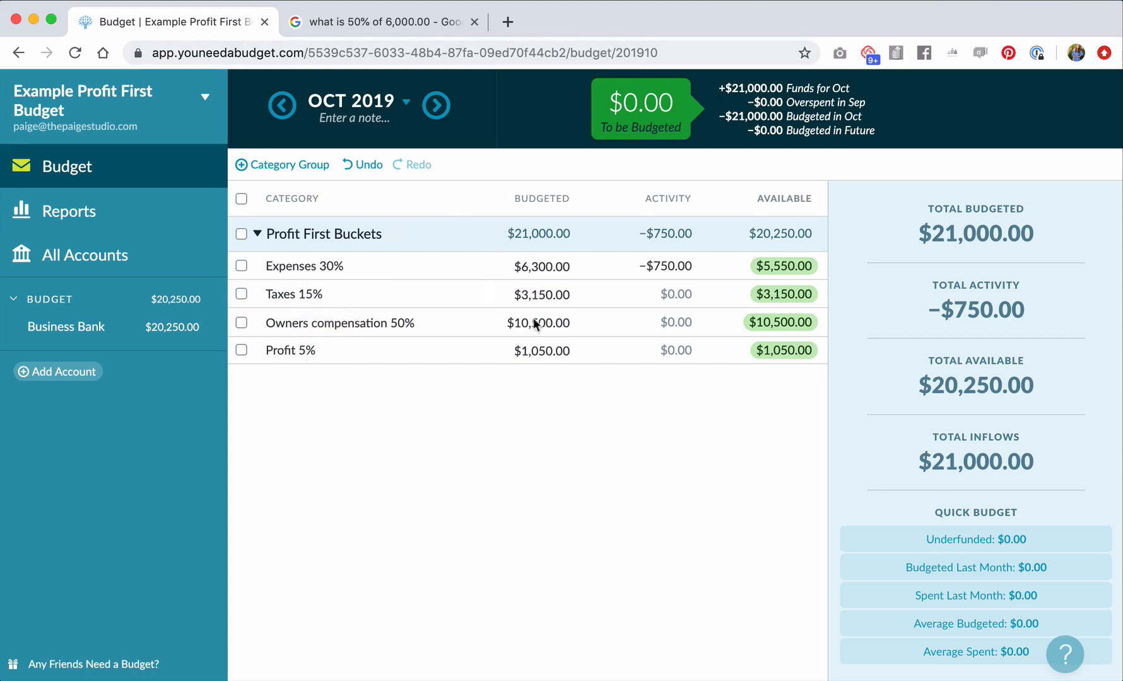
click(537, 352)
click(541, 382)
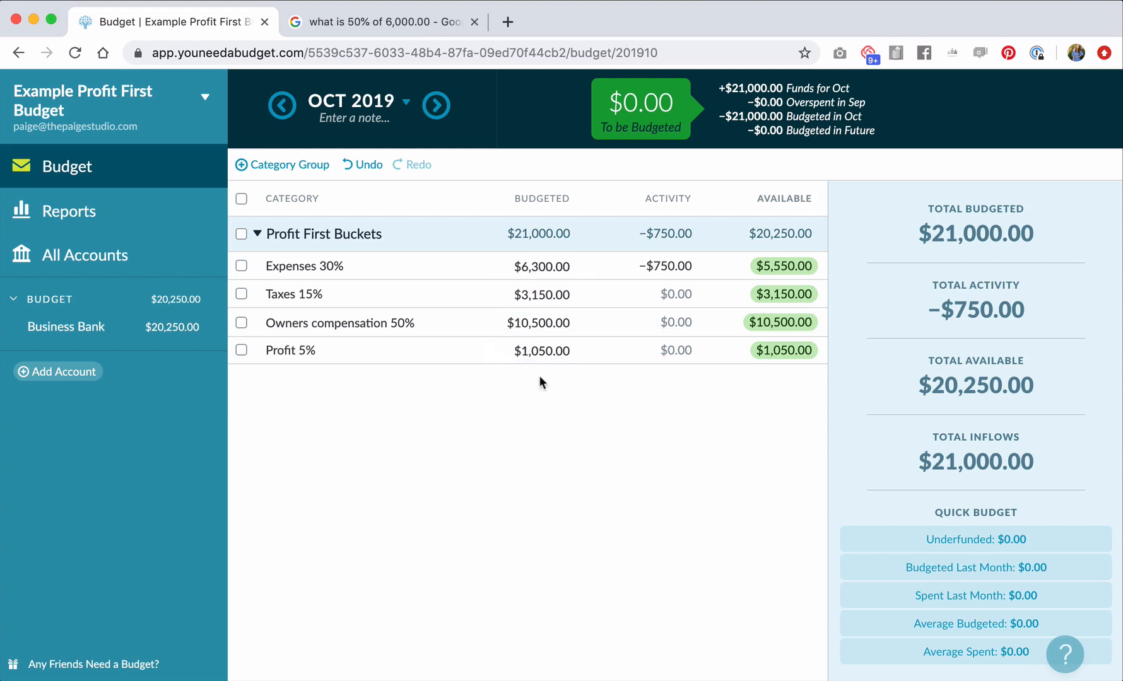